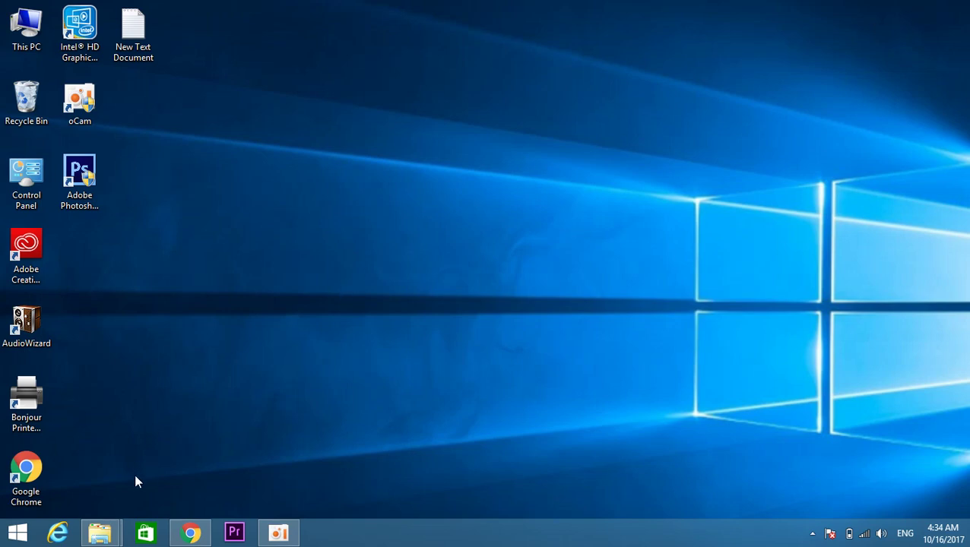
Open E:\SOTFCH\Microsoft Office Professional Plus 2013 - 32 Bit and select the setup application
click(105, 536)
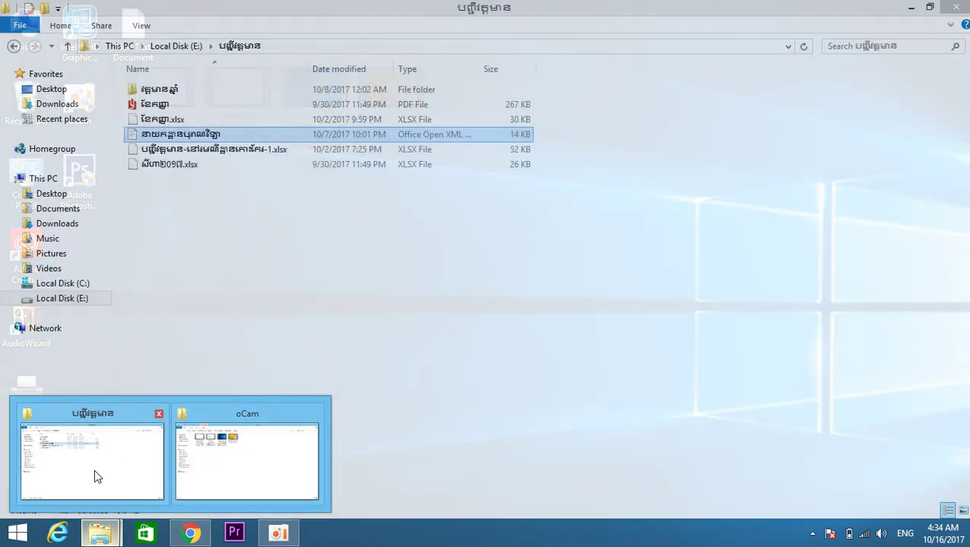
click(94, 469)
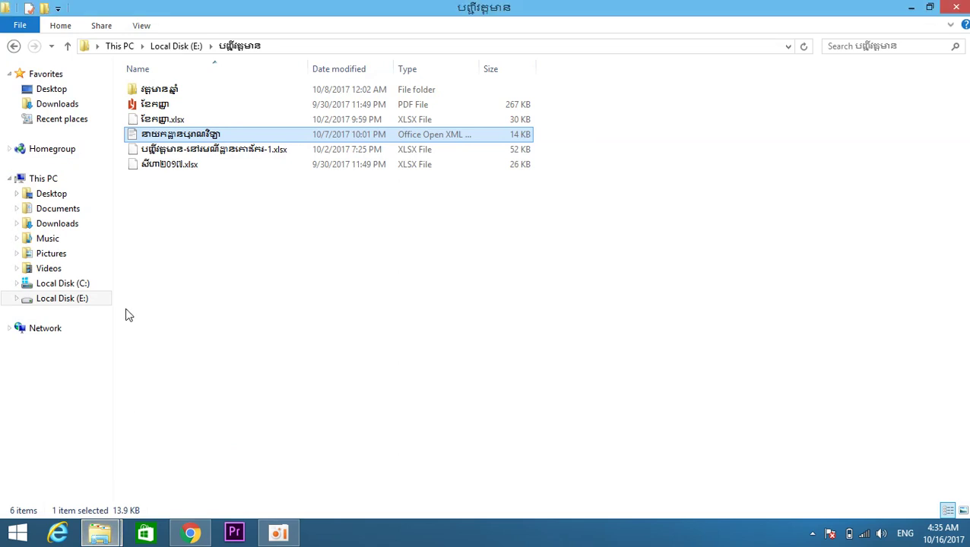
click(79, 301)
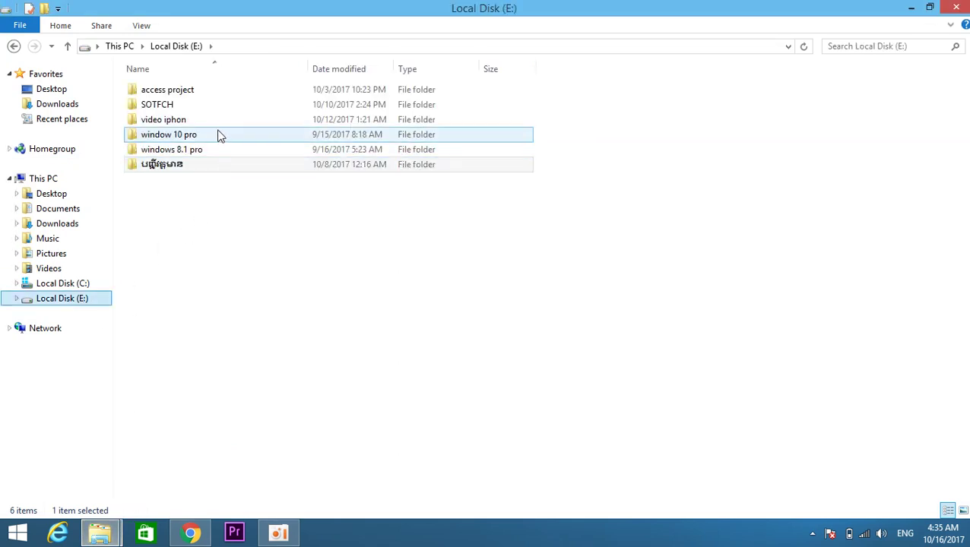
double_click(210, 104)
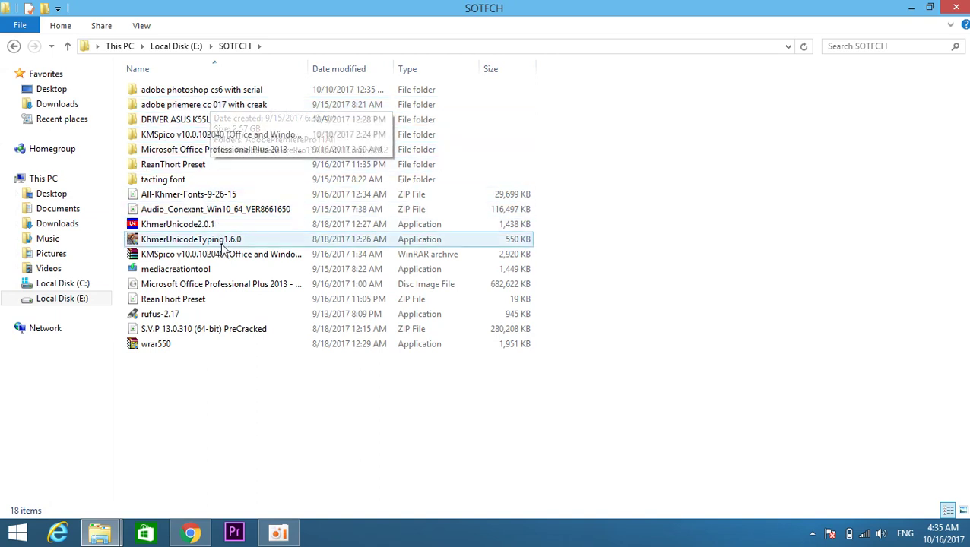
click(225, 155)
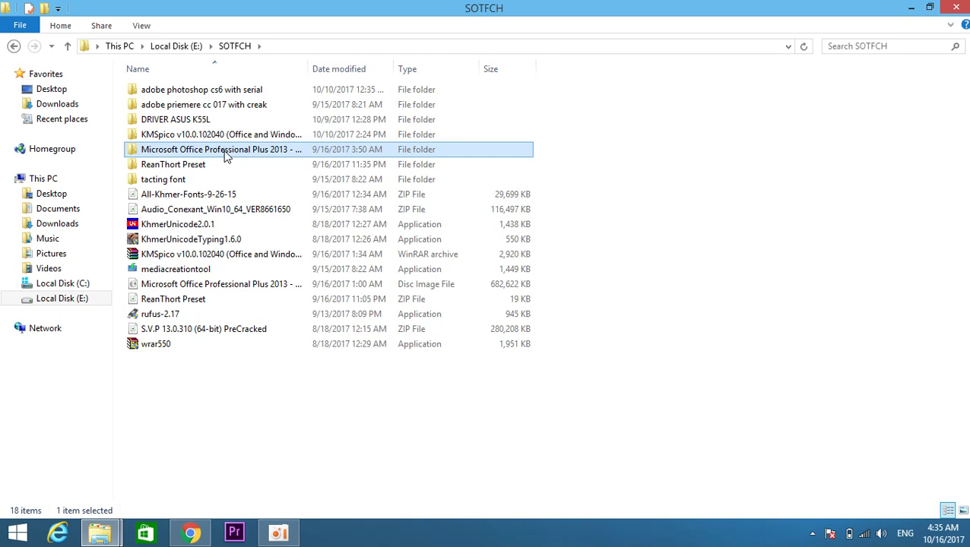
double_click(225, 155)
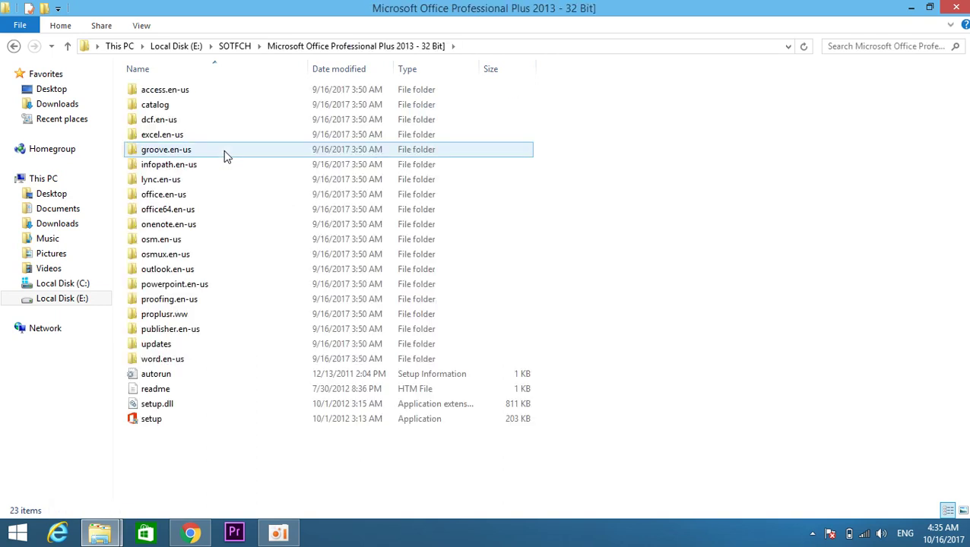
click(216, 422)
Run setup, accept the Office 2013 license agreement and continue
double_click(216, 422)
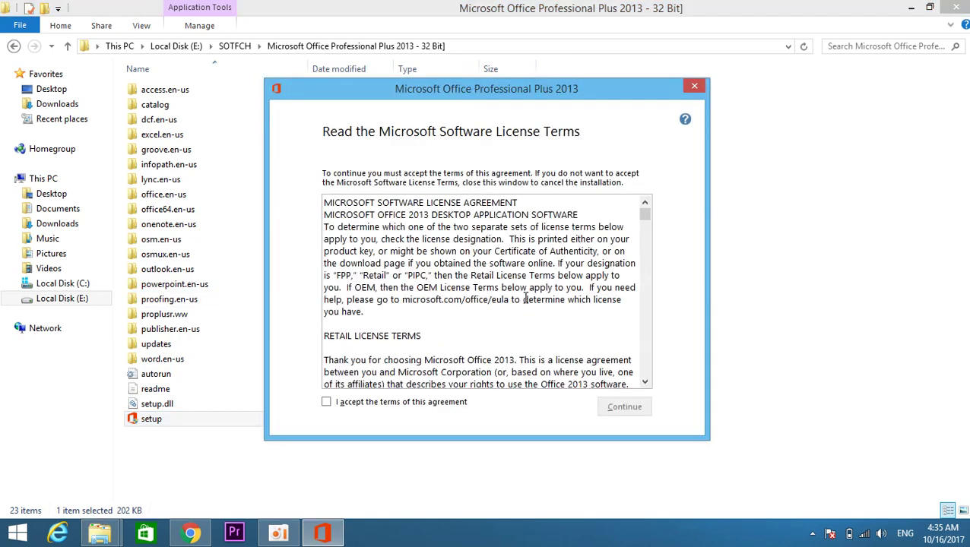
click(381, 402)
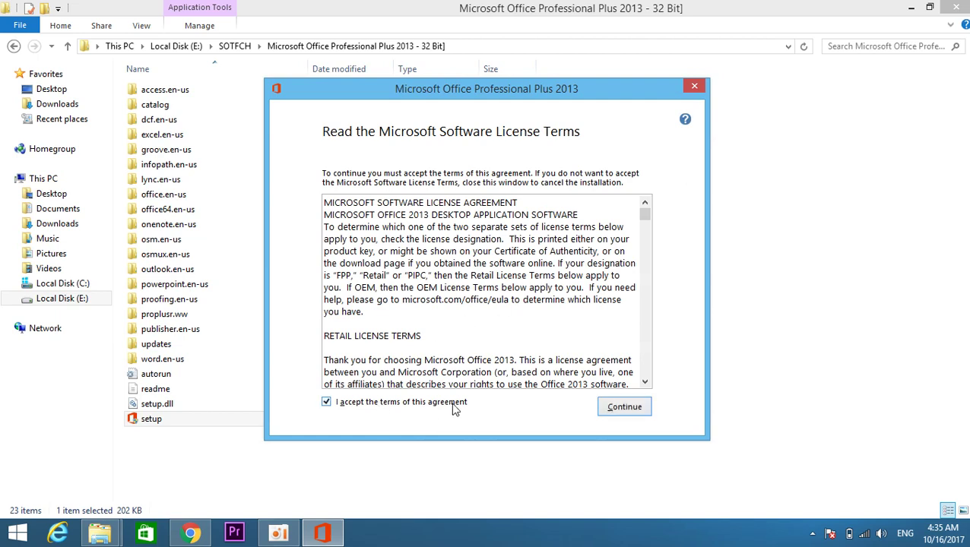
click(608, 408)
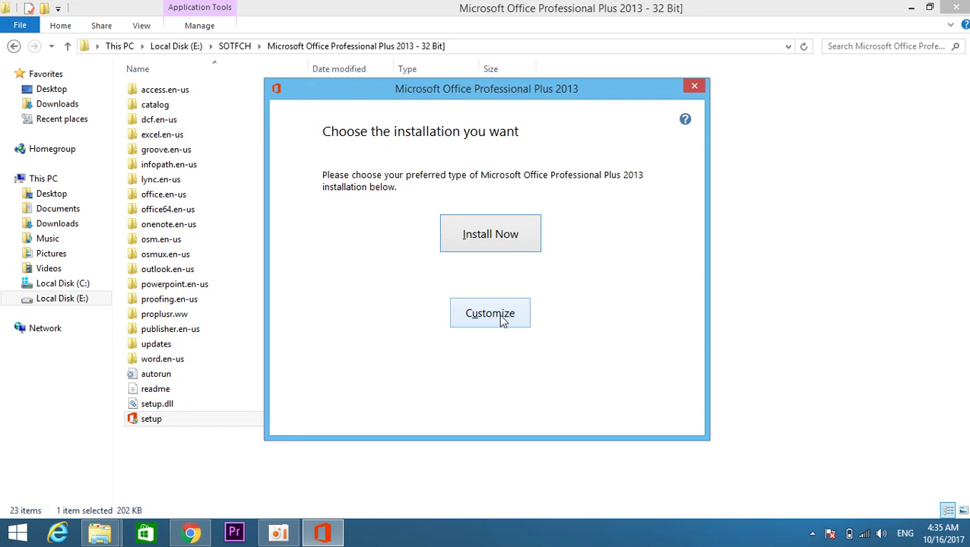
Customize the install: Access and Excel Installed on First Use, InfoPath and Lync Not Available
click(501, 321)
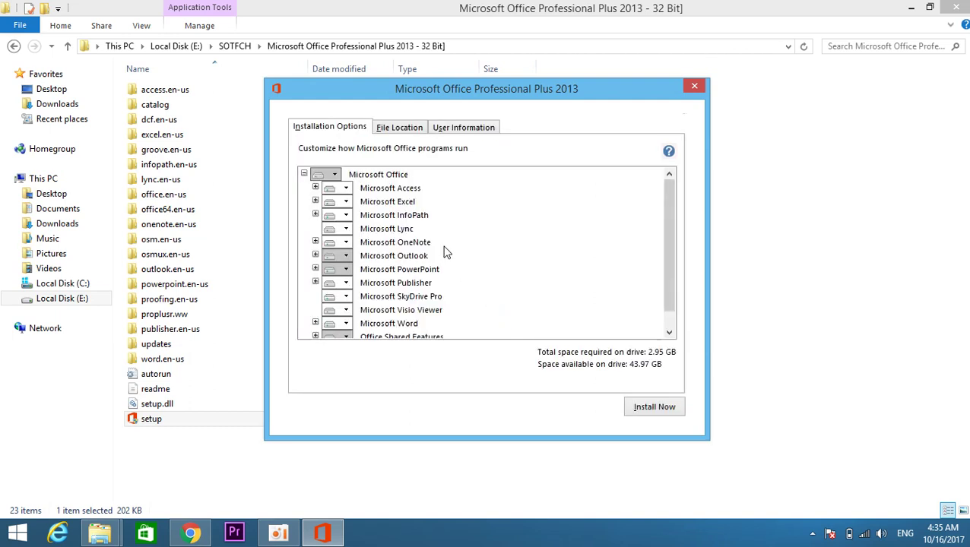
click(346, 187)
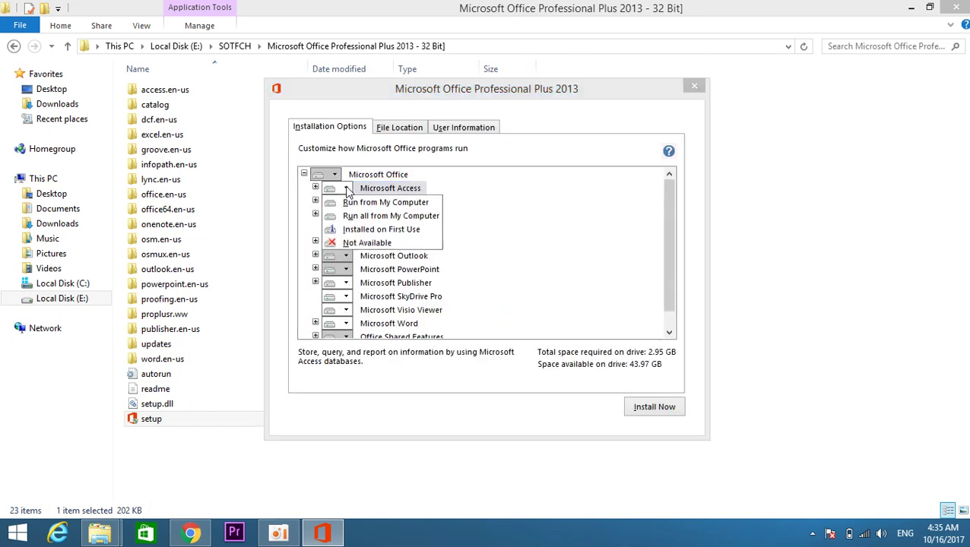
click(353, 230)
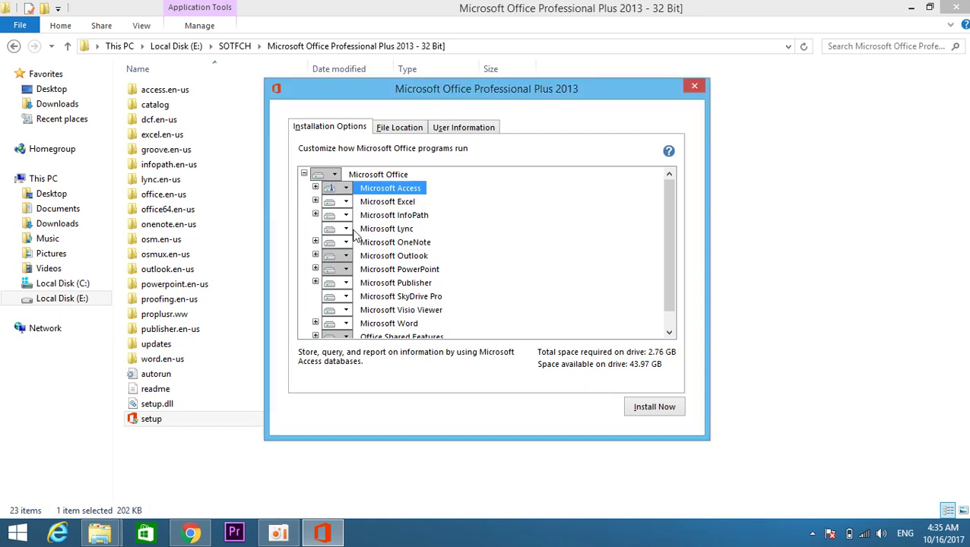
click(345, 201)
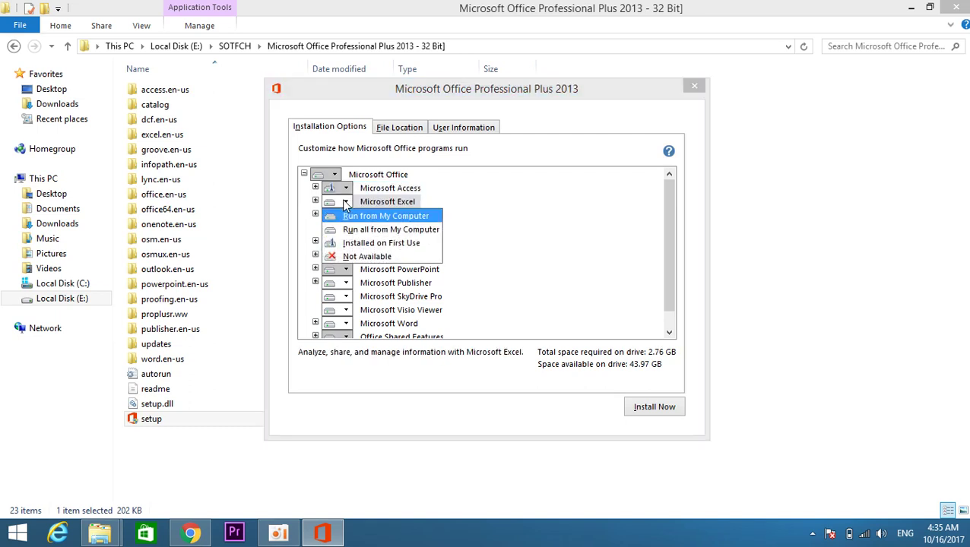
click(355, 247)
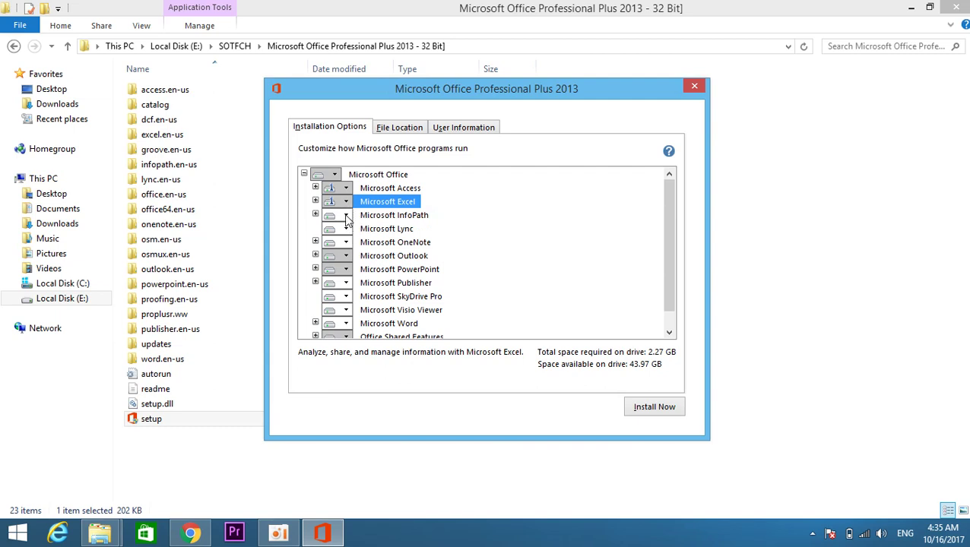
click(346, 215)
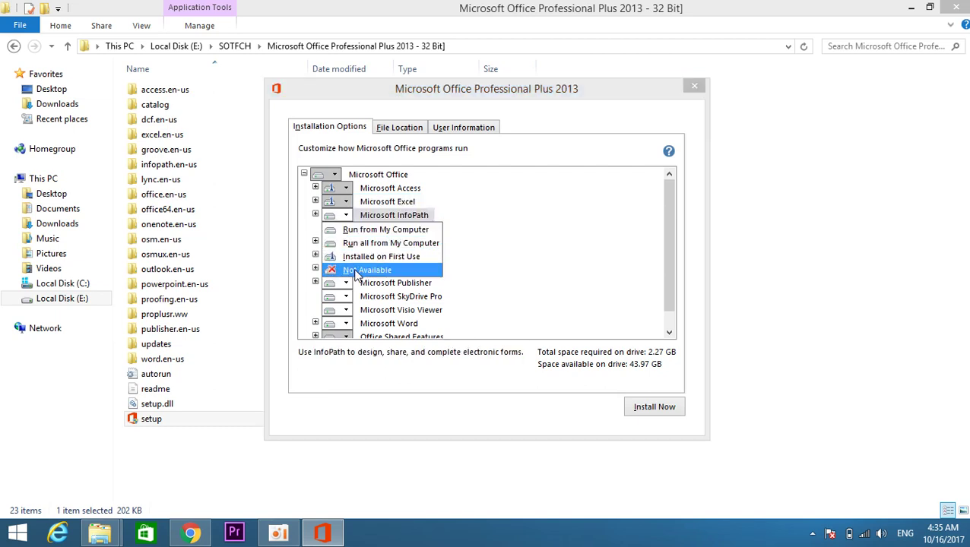
click(355, 271)
click(346, 230)
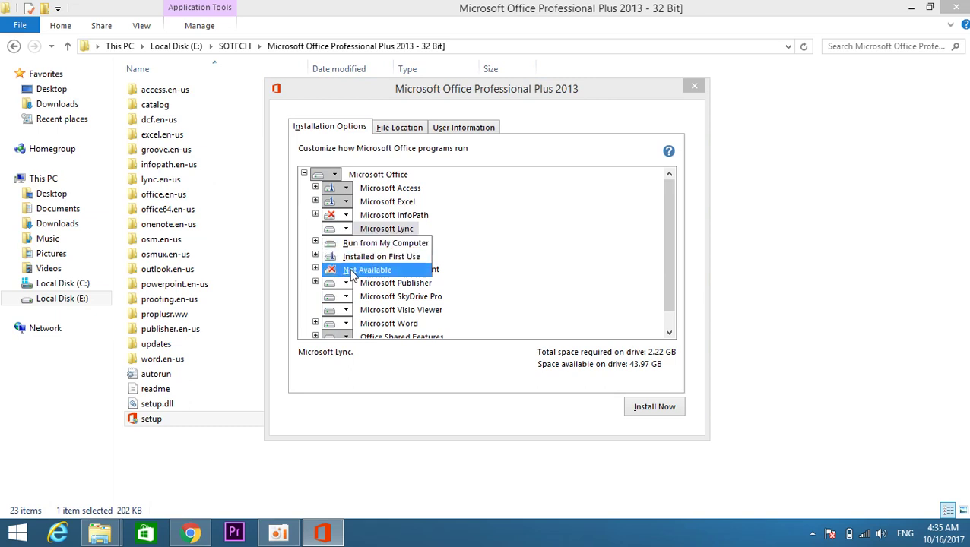
click(355, 269)
Exclude OneNote, Outlook, Publisher, SkyDrive Pro and Visio Viewer; set PowerPoint to Installed on First Use
click(347, 243)
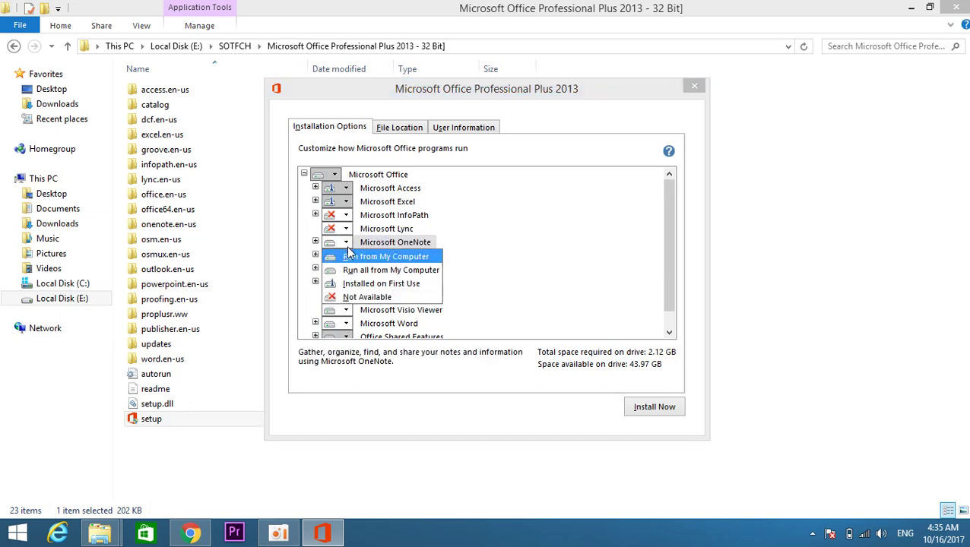
click(356, 295)
click(346, 257)
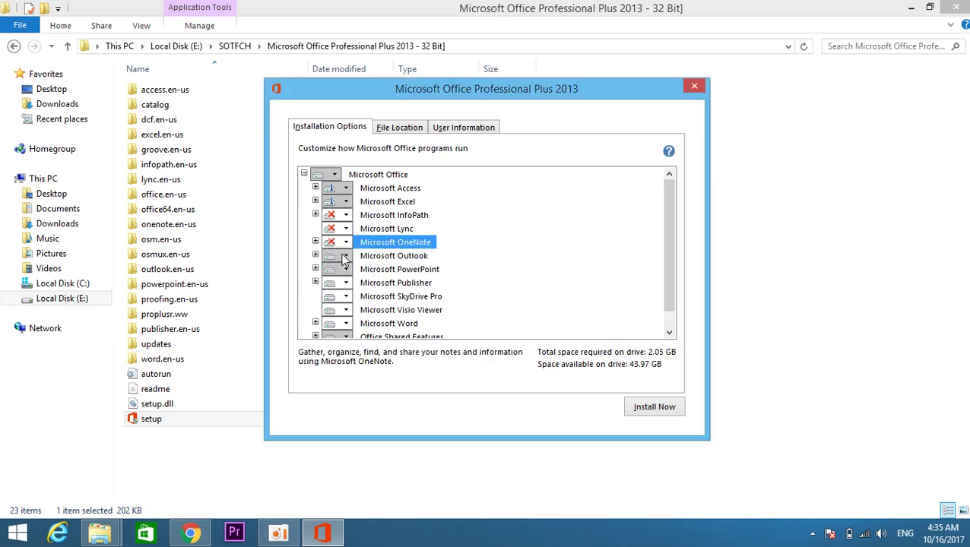
click(362, 311)
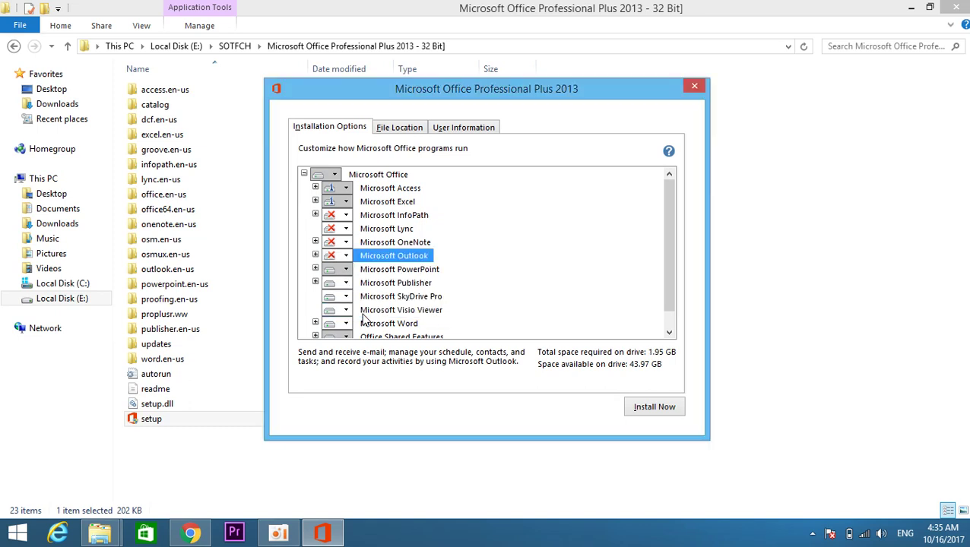
click(347, 270)
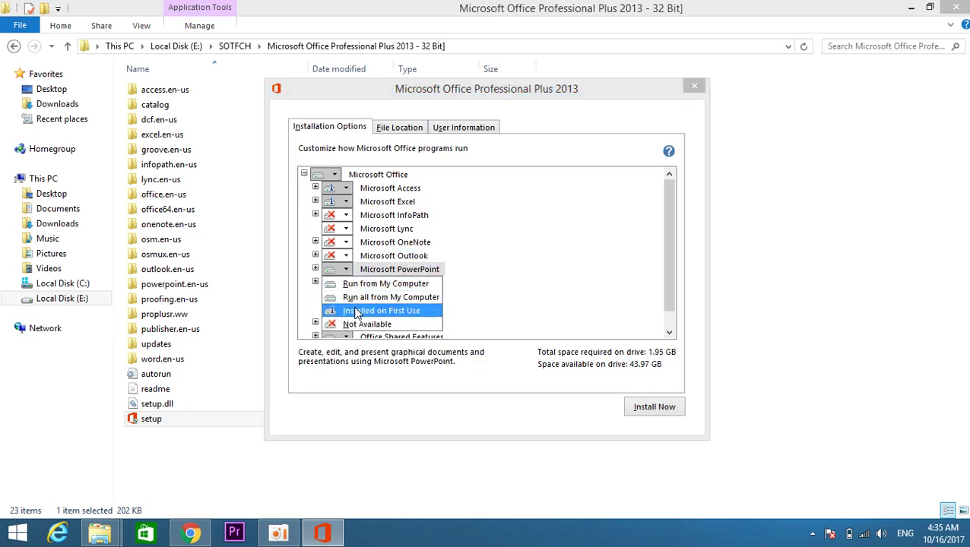
click(357, 310)
click(346, 284)
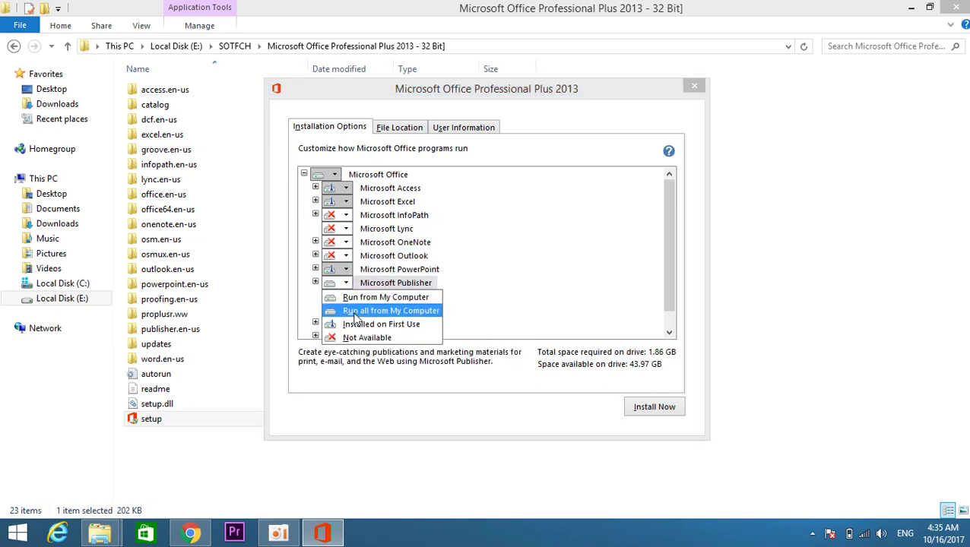
click(362, 337)
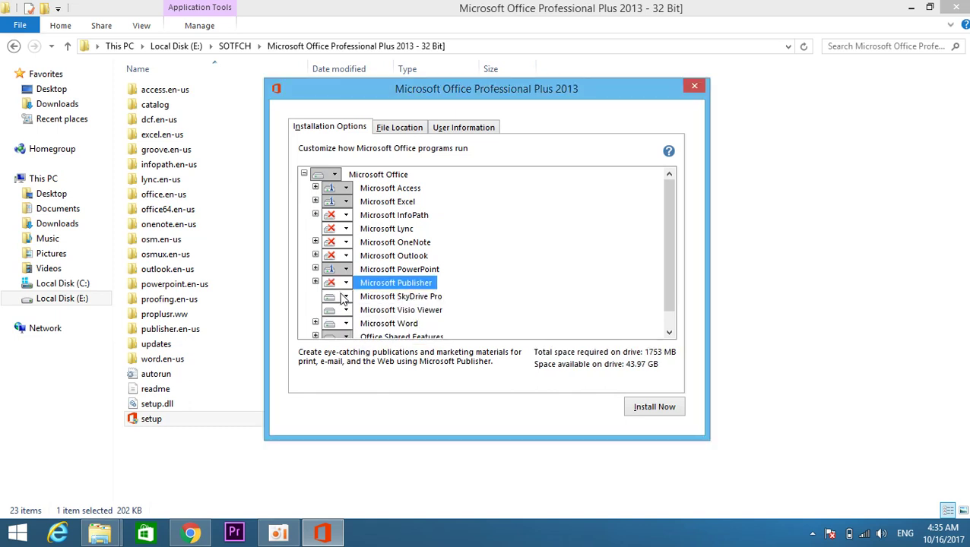
click(346, 298)
click(357, 339)
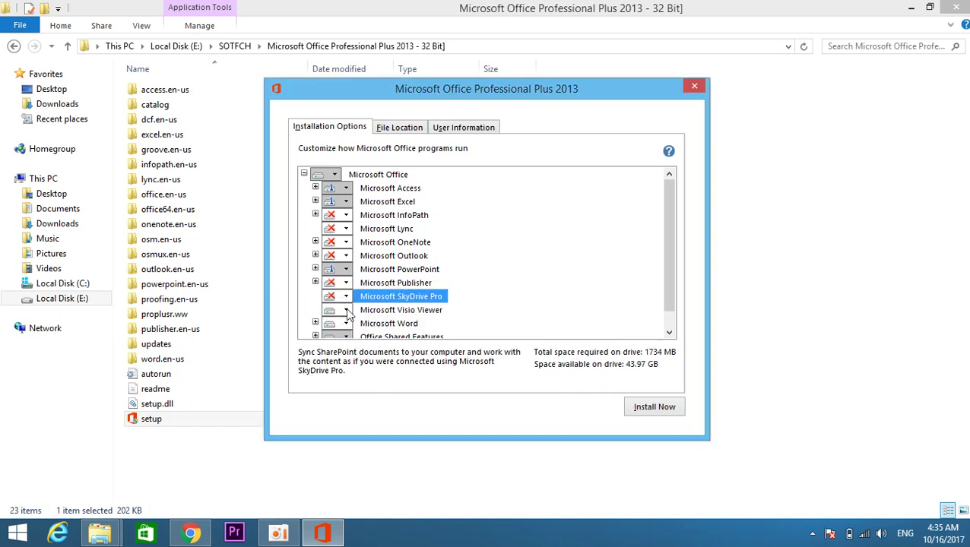
click(346, 310)
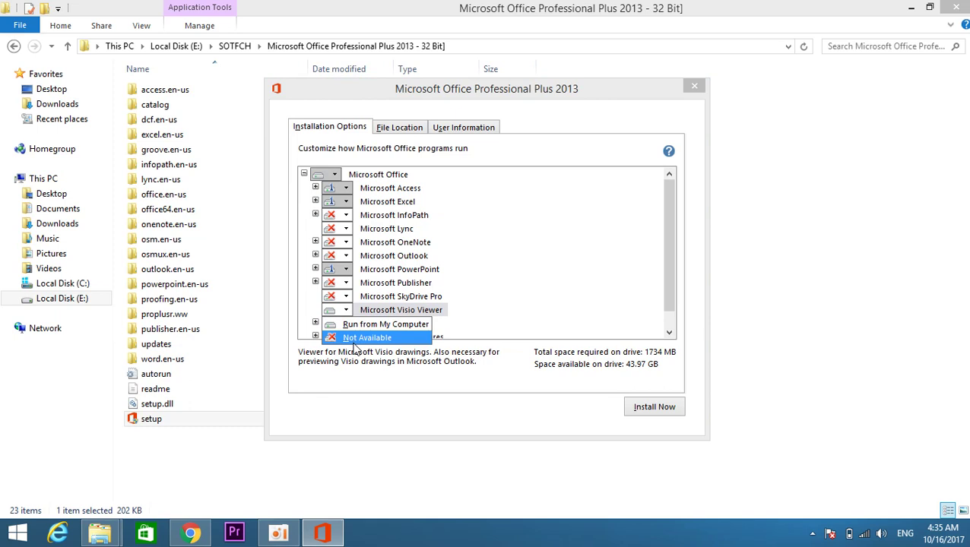
click(353, 339)
Set Word to Installed on First Use, exclude Office Shared Features and Office Tools, then Install Now
click(346, 324)
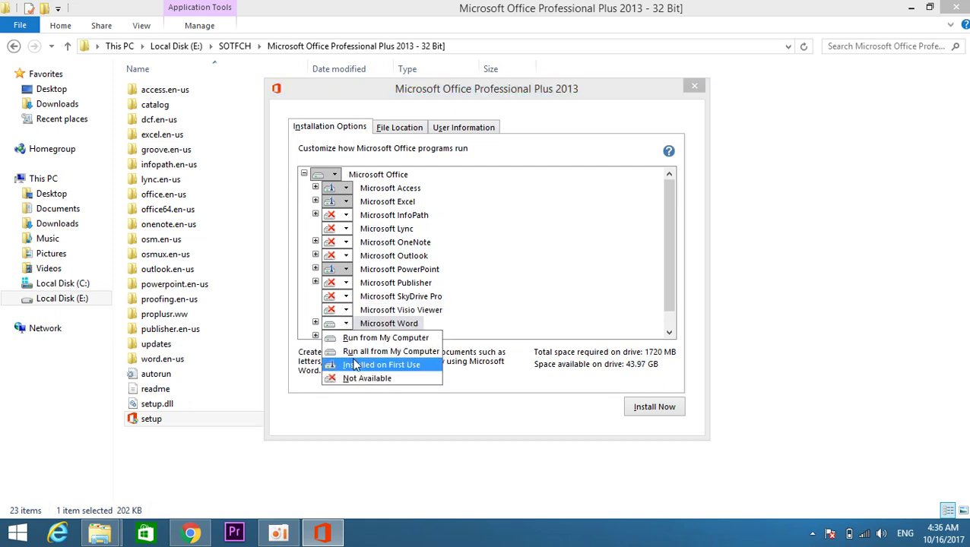
click(355, 366)
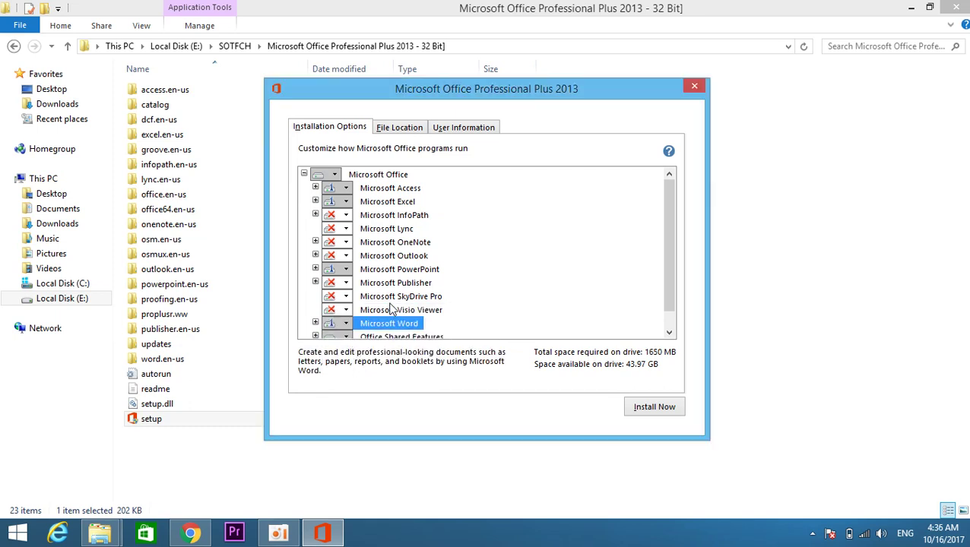
scroll(391, 308, down, 1)
click(348, 319)
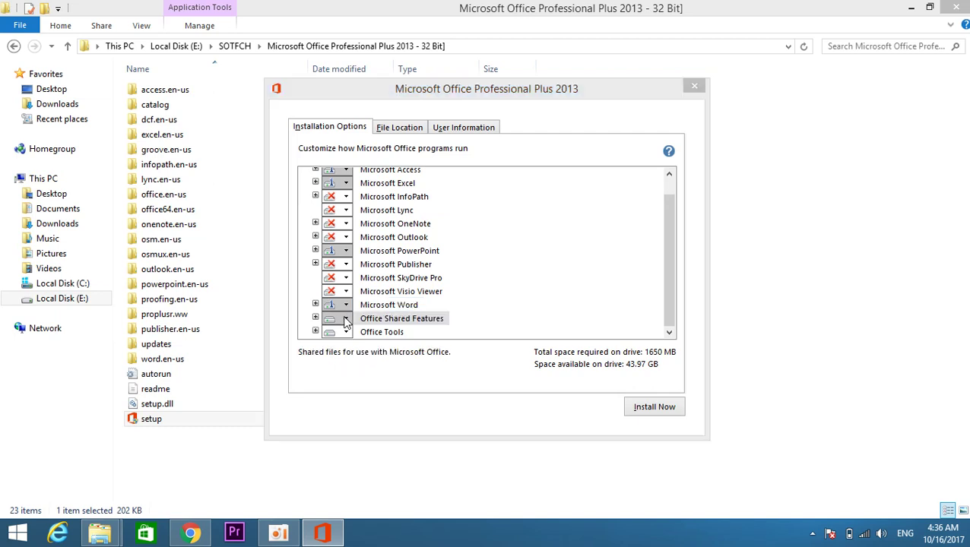
click(349, 375)
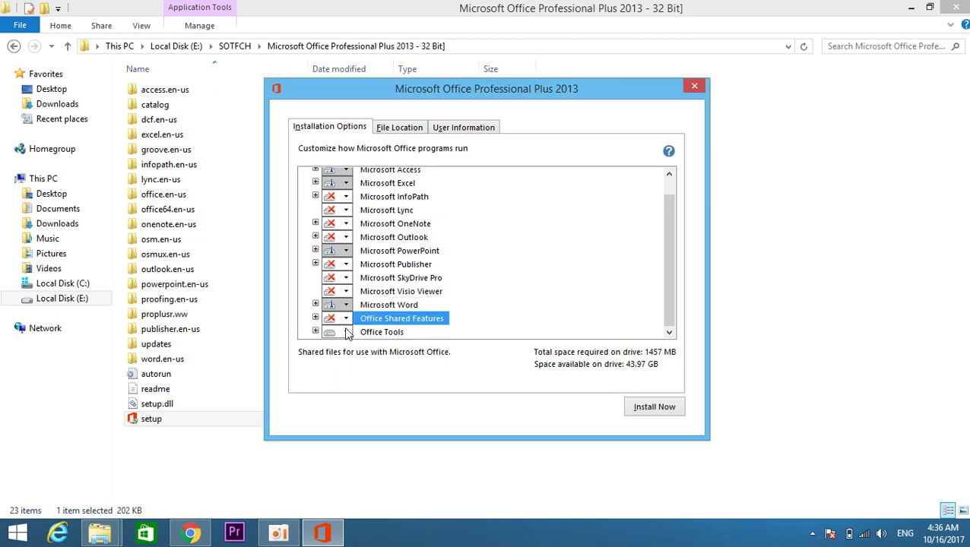
click(345, 332)
click(357, 386)
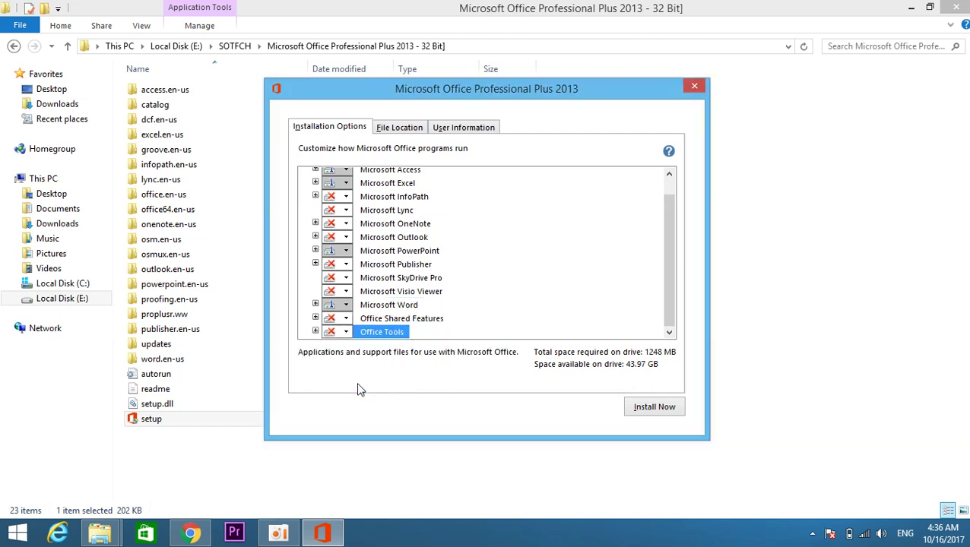
click(646, 408)
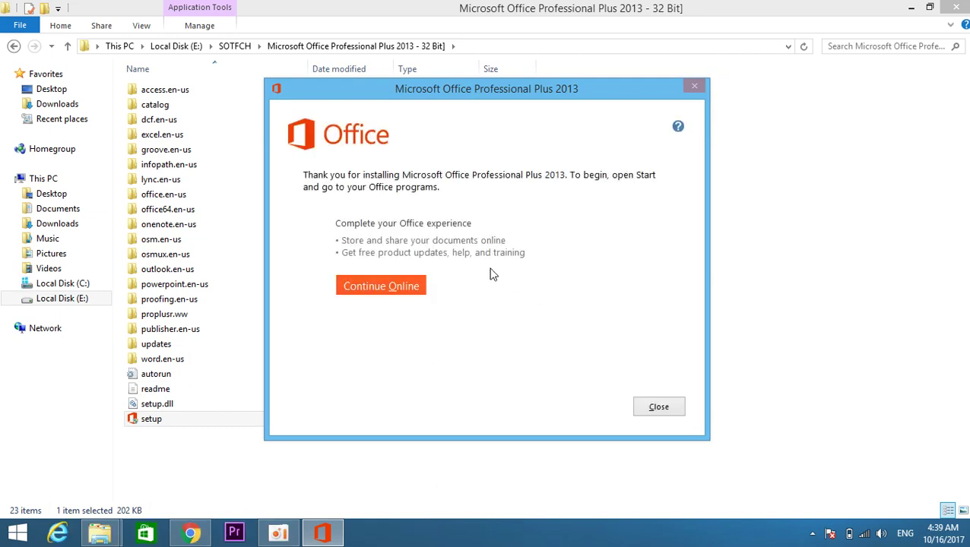
Close the finished setup, minimize Explorer and refresh the desktop twice
click(666, 412)
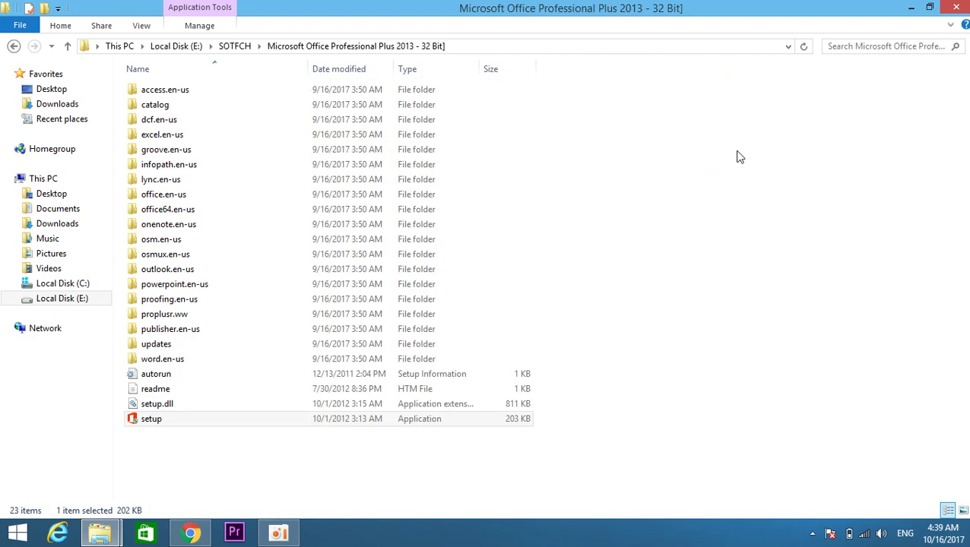
click(911, 7)
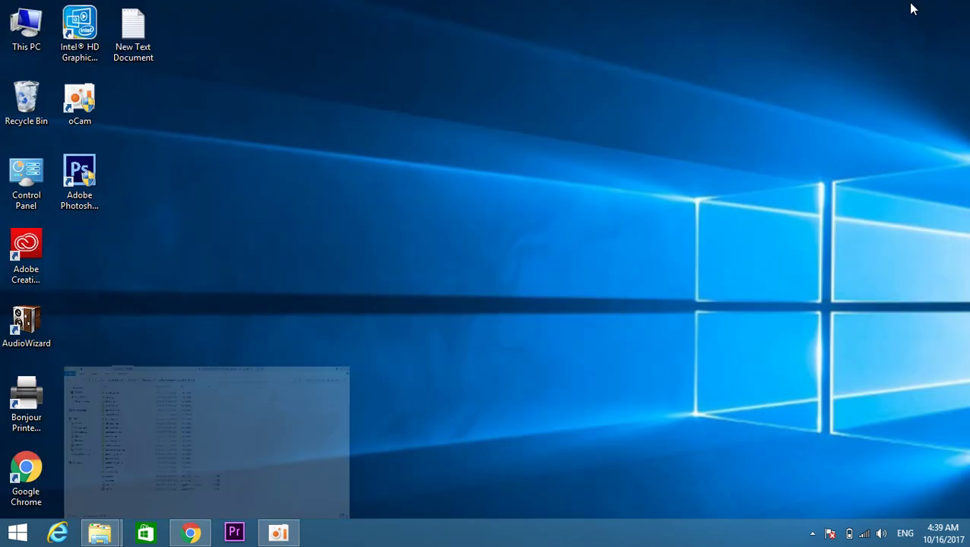
right_click(466, 120)
click(514, 163)
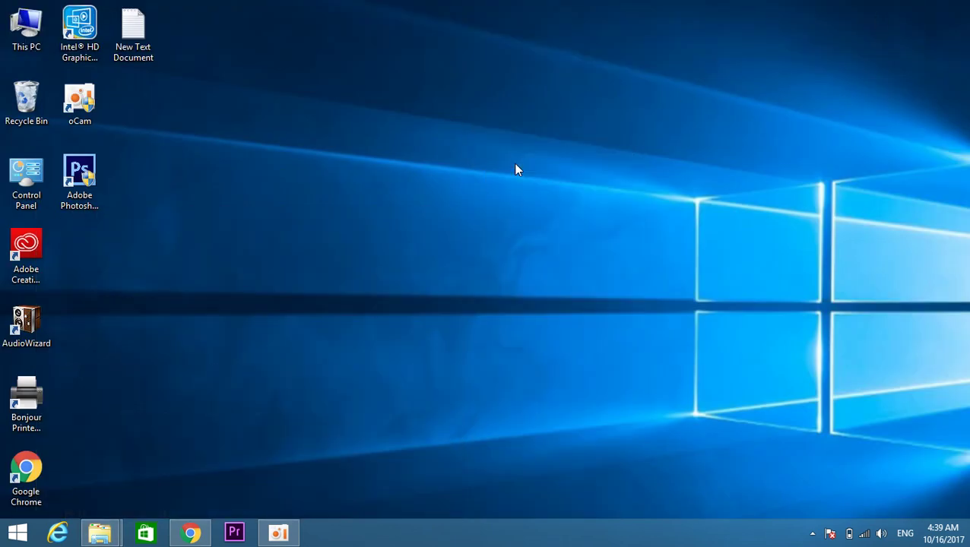
right_click(513, 162)
click(566, 204)
Show the Start screen's Apps list and scroll to the Microsoft Office 2013 group
click(16, 532)
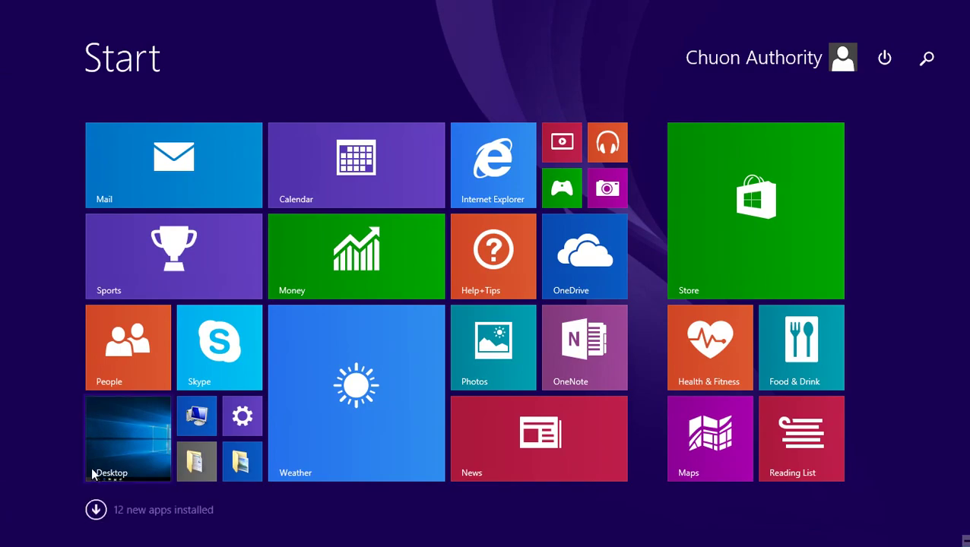
click(96, 508)
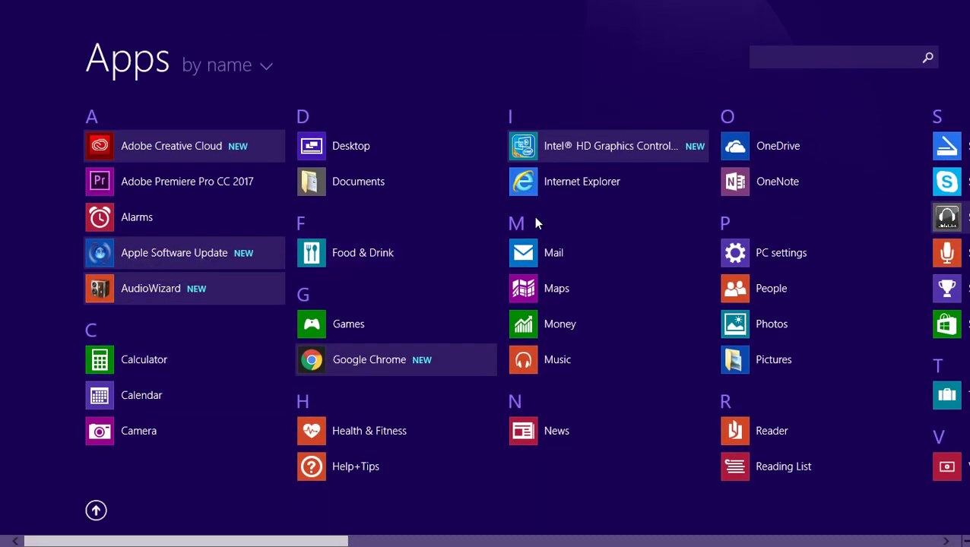
scroll(535, 221, down, 1)
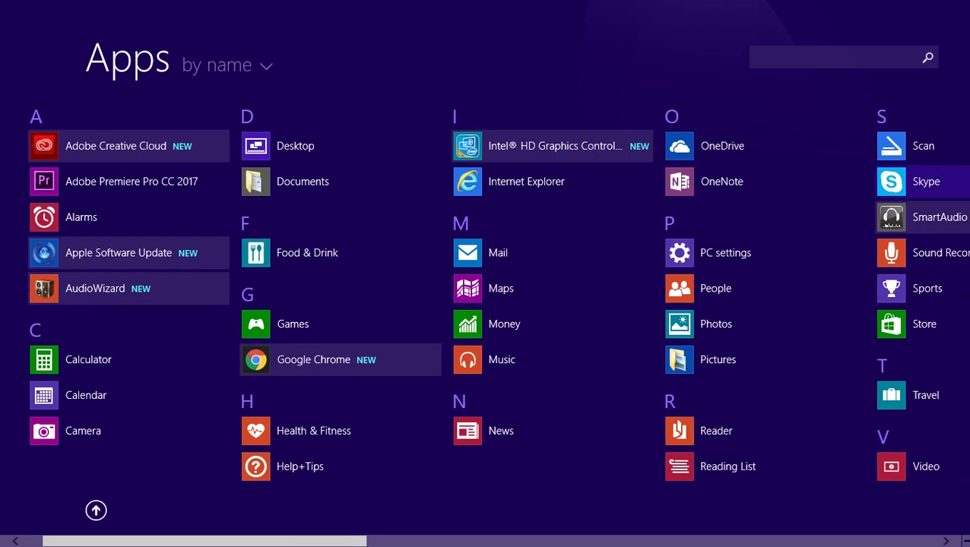
scroll(483, 327, down, 2)
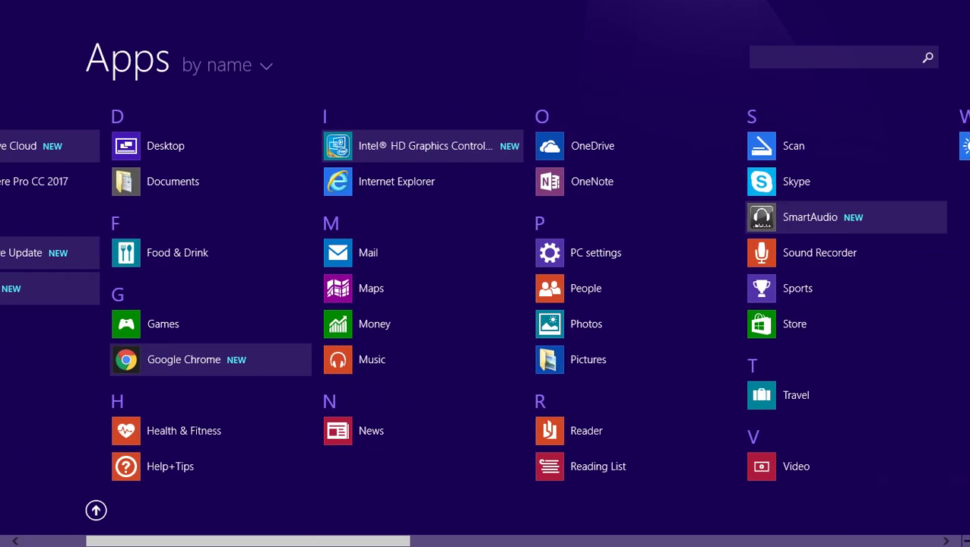
scroll(484, 327, down, 2)
scroll(484, 327, down, 1)
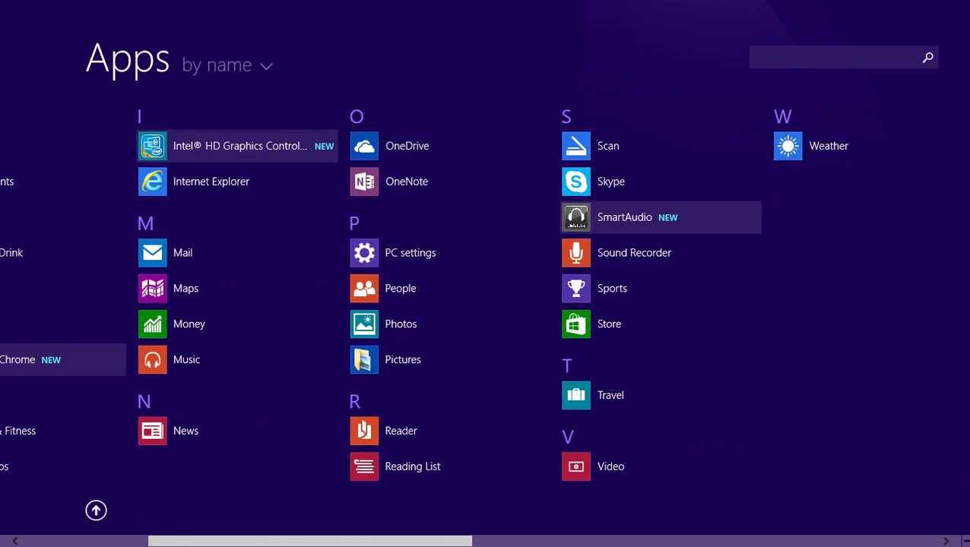
scroll(484, 327, down, 1)
scroll(484, 327, down, 3)
scroll(483, 327, down, 2)
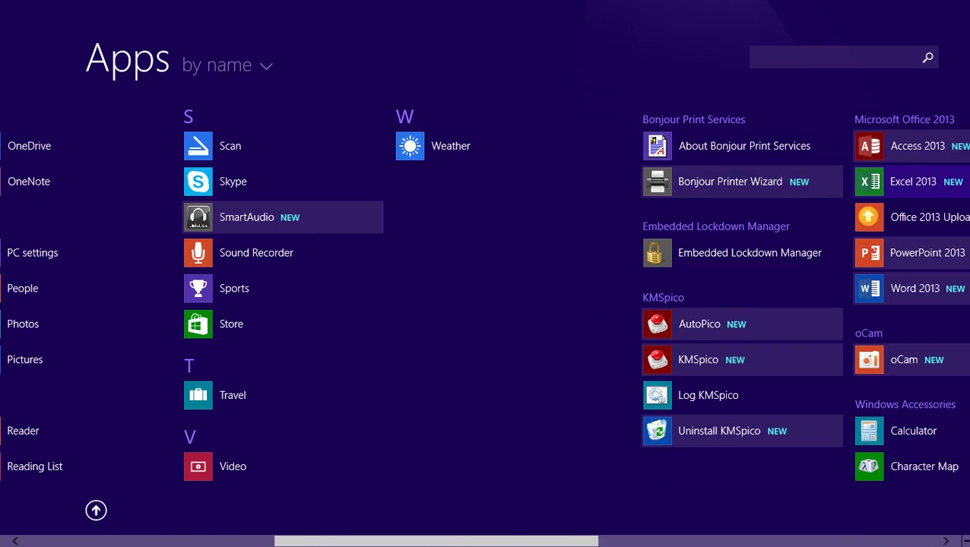
scroll(483, 327, down, 2)
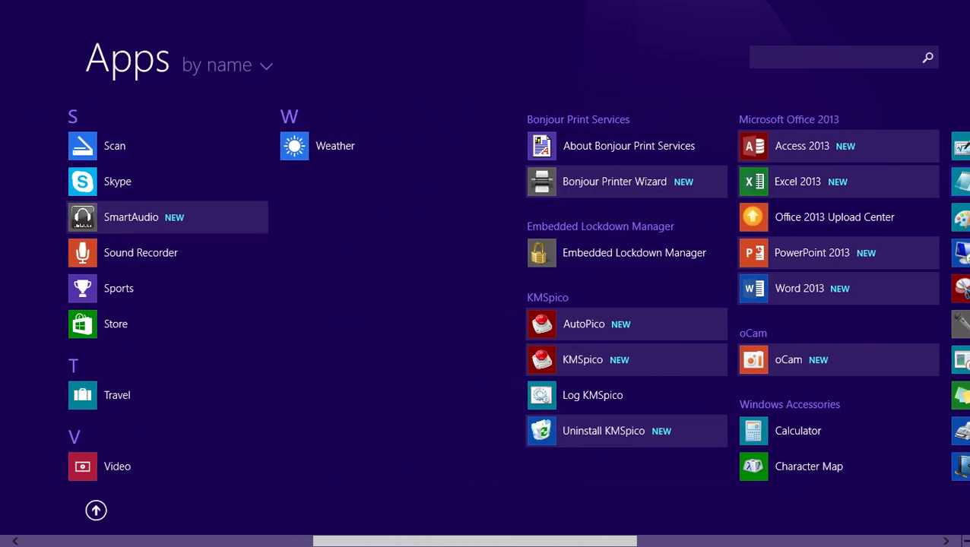
scroll(483, 327, down, 3)
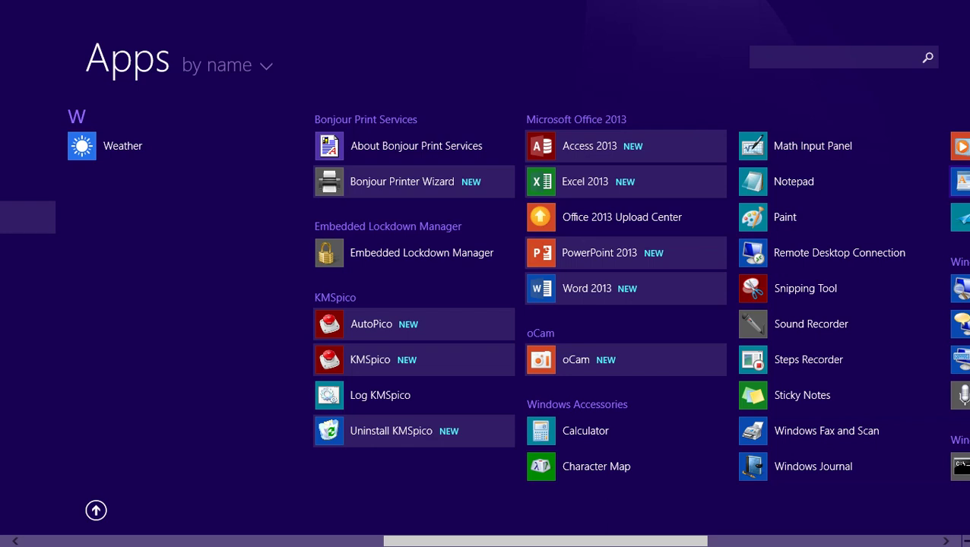
Pin Excel 2013 from the Apps list to Start, leaving the new tile unchanged
right_click(608, 184)
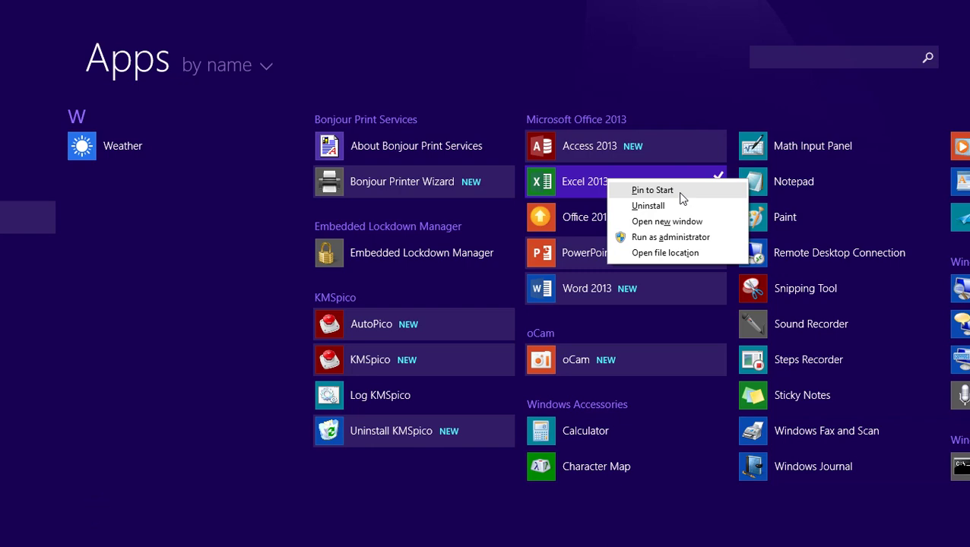
click(652, 190)
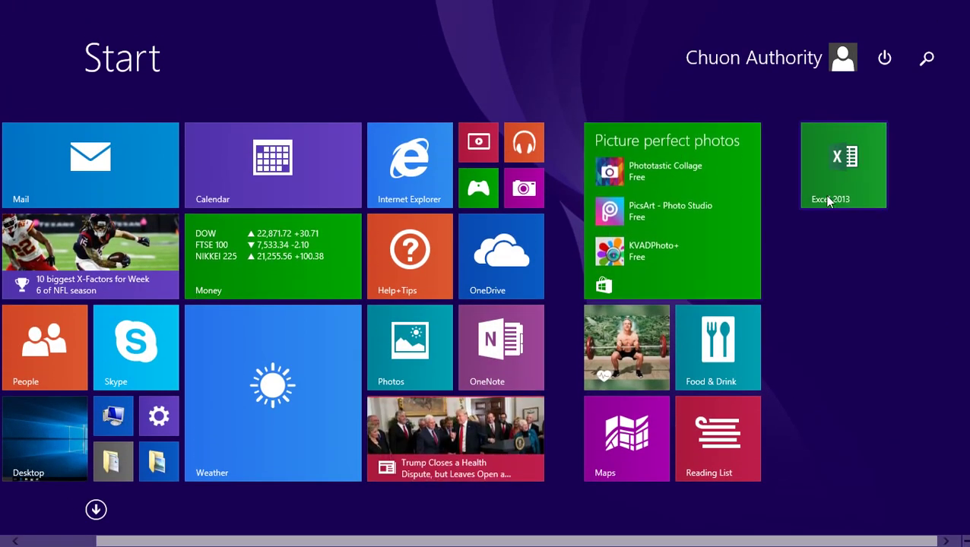
right_click(836, 190)
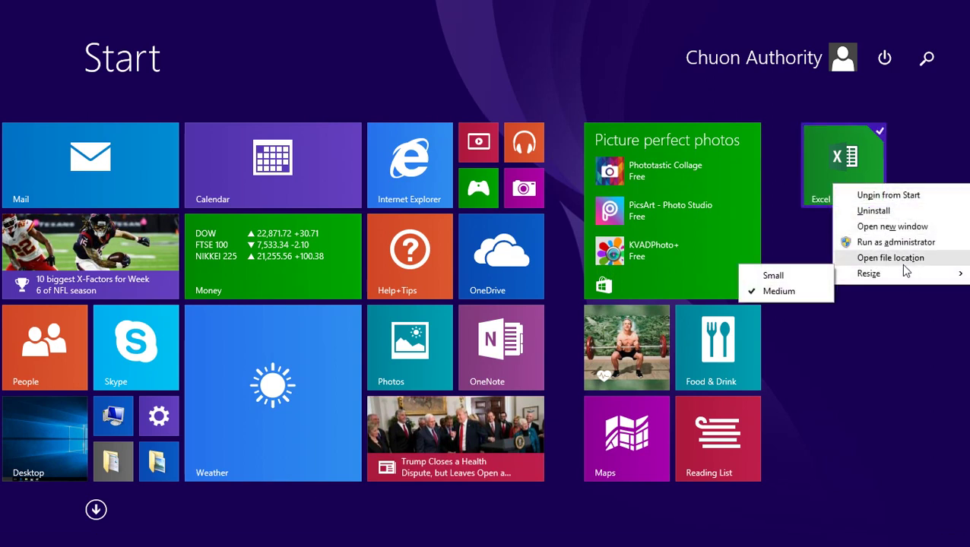
click(835, 149)
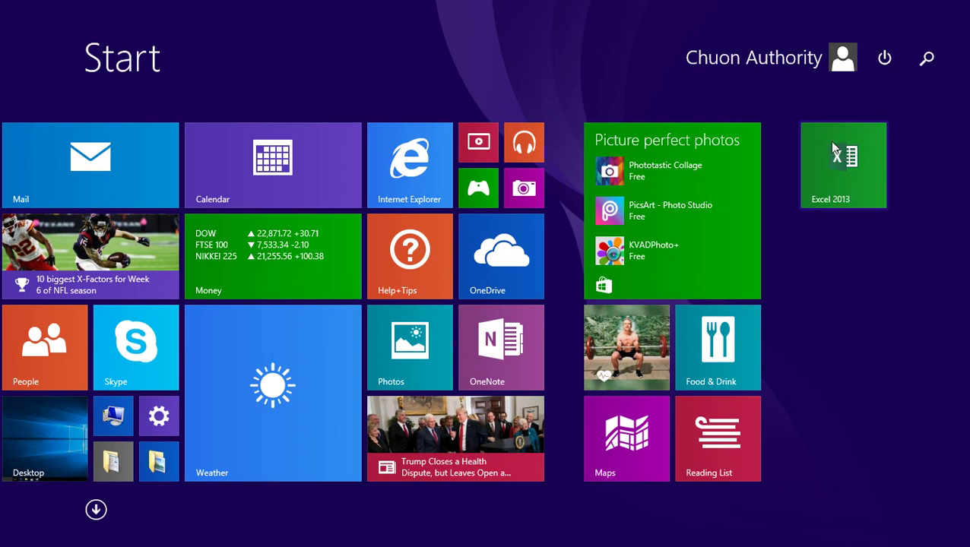
Launch Excel 2013, decline the default-program and activation prompts, and set updates to Ask me later
click(851, 180)
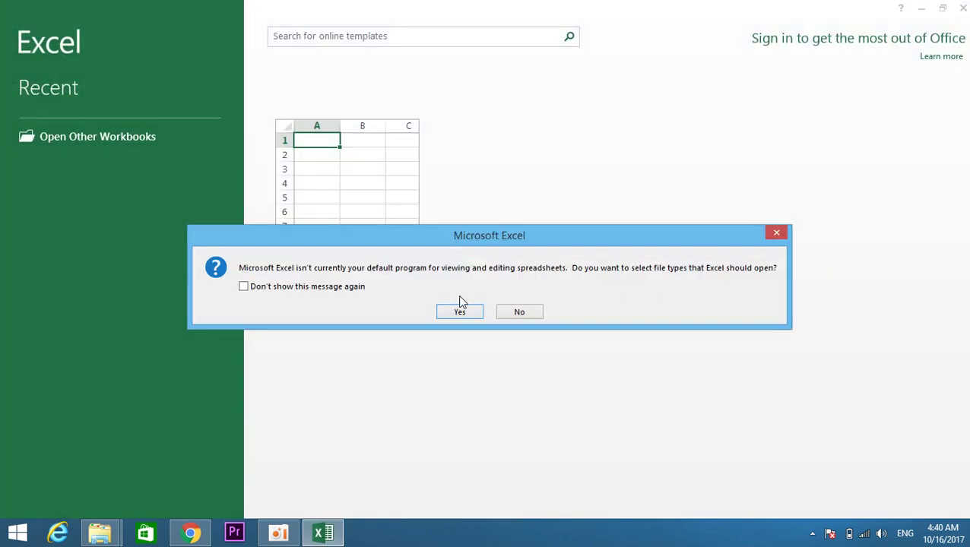
click(518, 314)
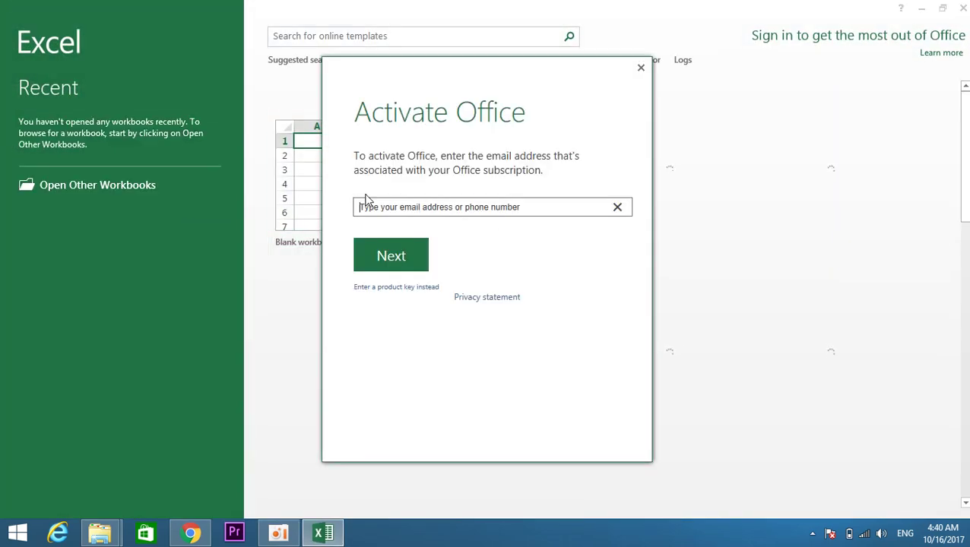
click(366, 201)
click(544, 118)
click(641, 69)
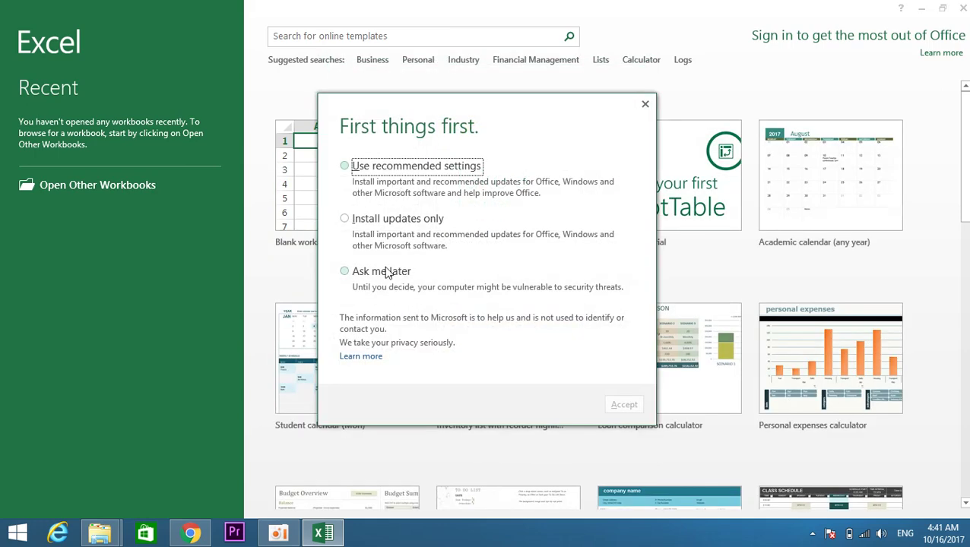
click(384, 269)
click(618, 405)
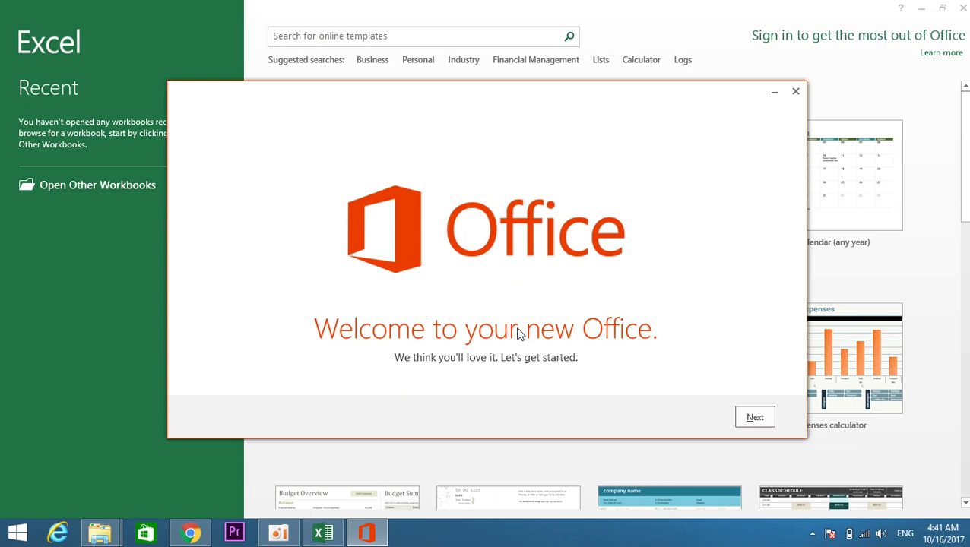
Go past the Welcome to your new Office screen and close it to reach Excel's templates
click(758, 417)
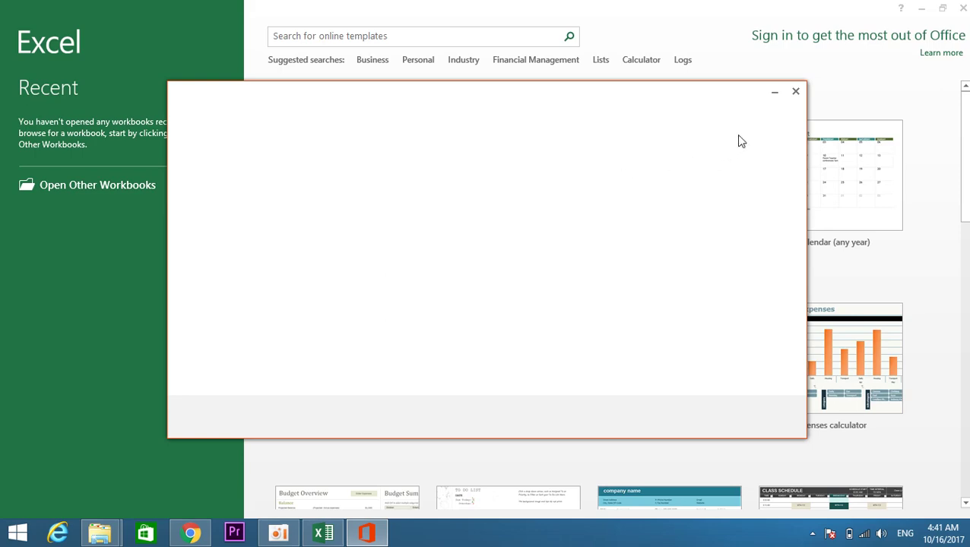
click(795, 92)
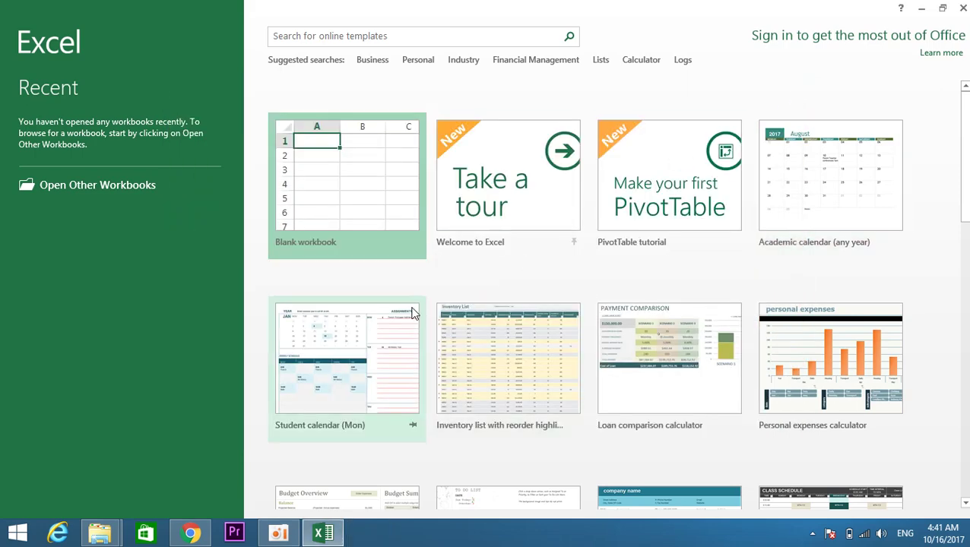
Create a blank Book1 workbook, then close Excel 2013
click(351, 194)
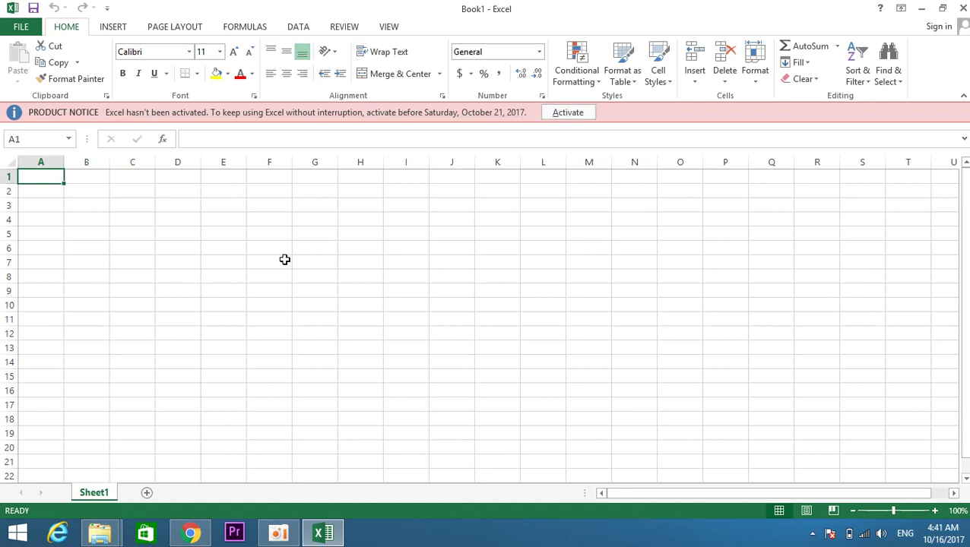
click(963, 7)
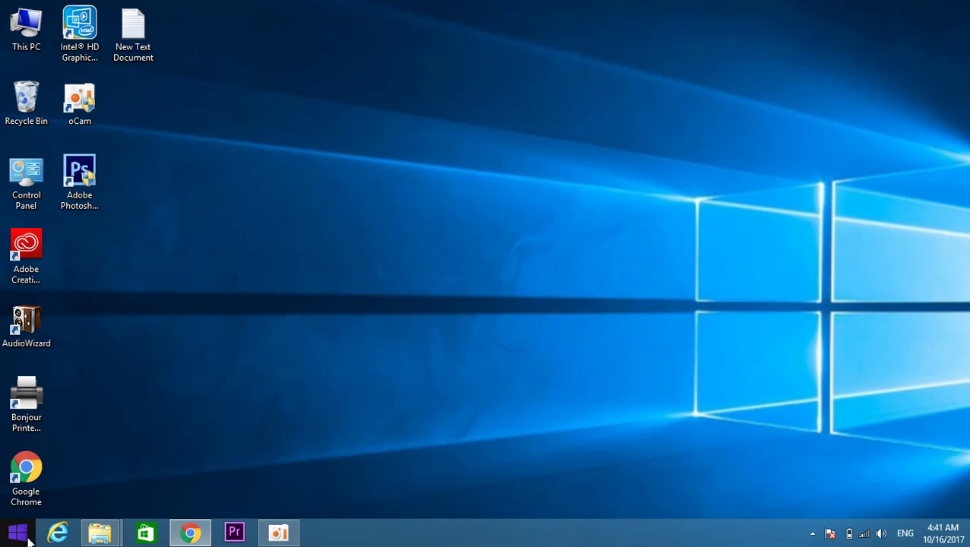
Find Word 2013 in the Start screen's Apps list and pin it to Start
click(16, 533)
click(95, 510)
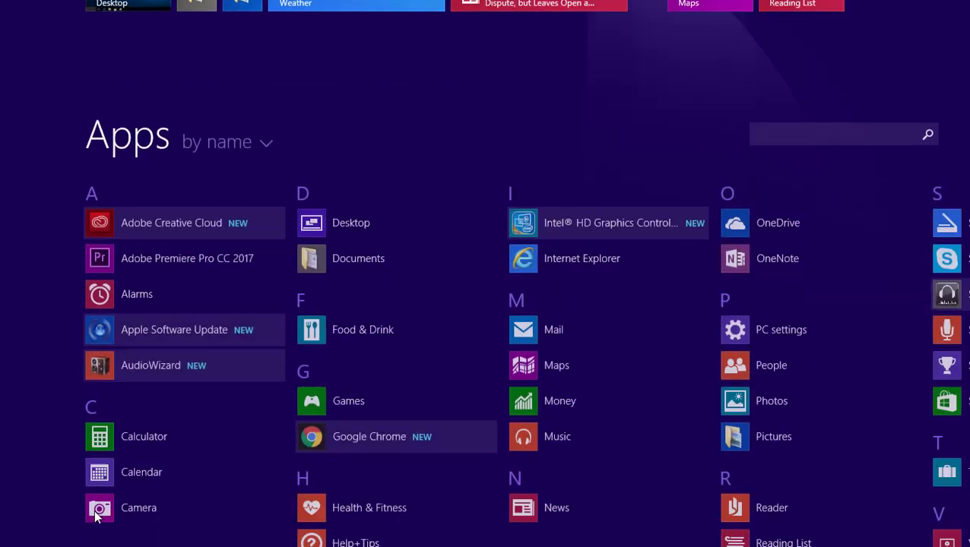
scroll(518, 386, down, 2)
scroll(518, 386, down, 3)
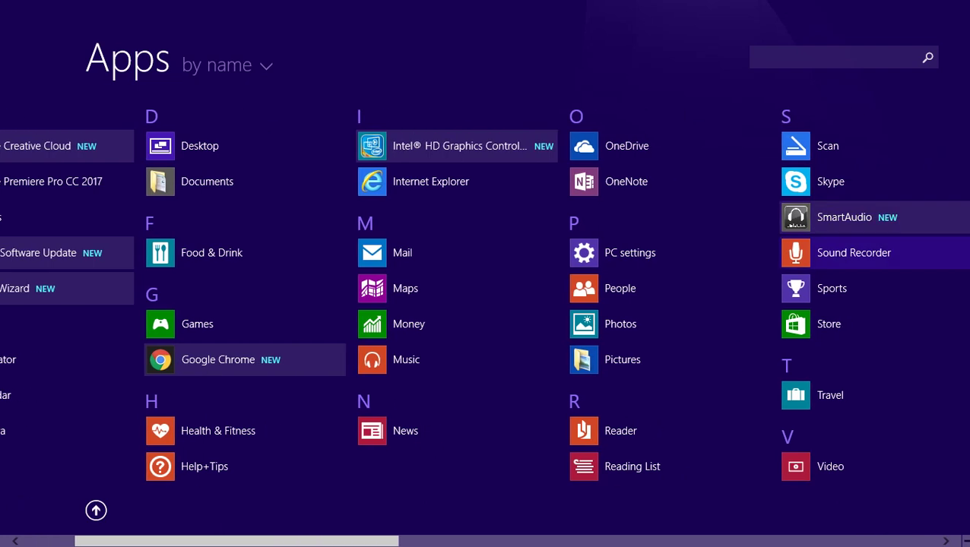
scroll(518, 386, down, 3)
scroll(484, 326, down, 3)
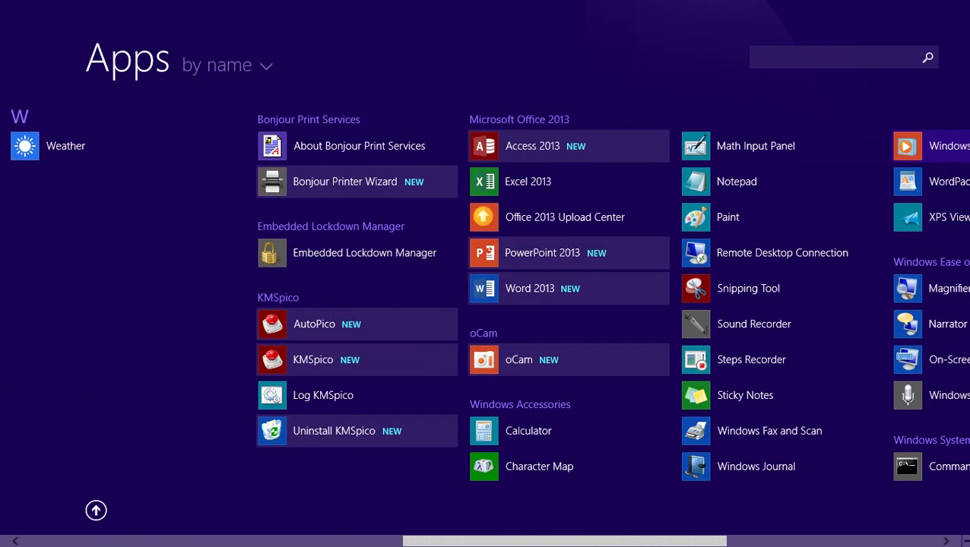
right_click(544, 292)
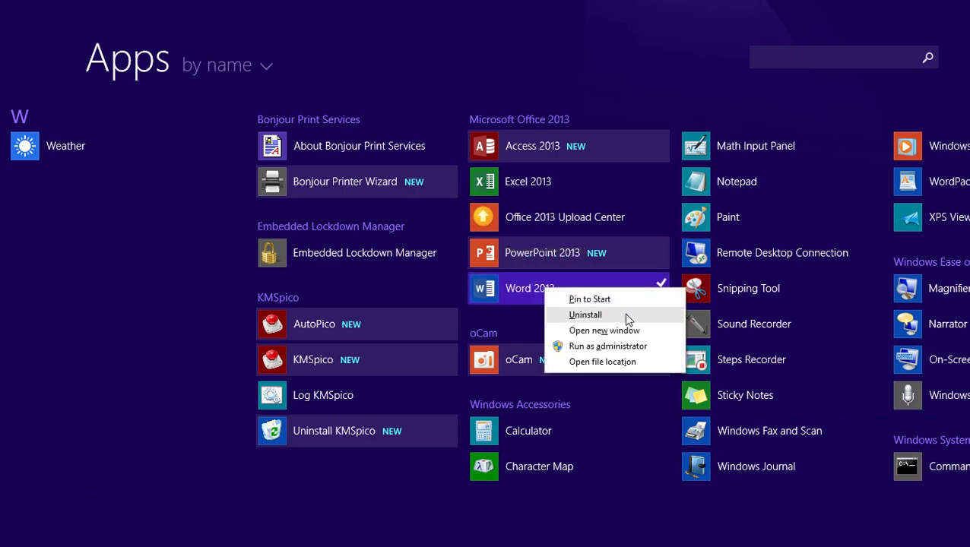
click(610, 301)
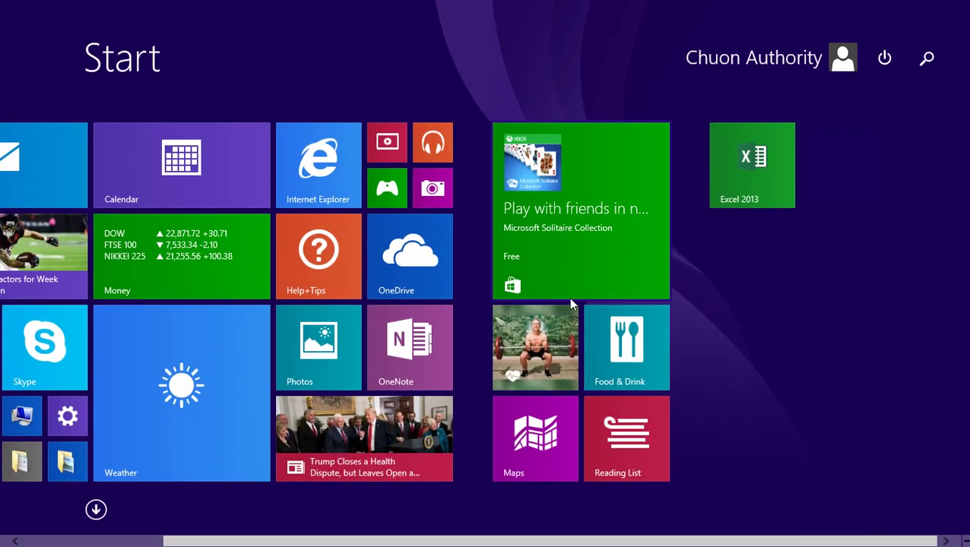
Launch Word 2013 from its tile, skip the Activate Office sign-in, and open Blank document
click(844, 167)
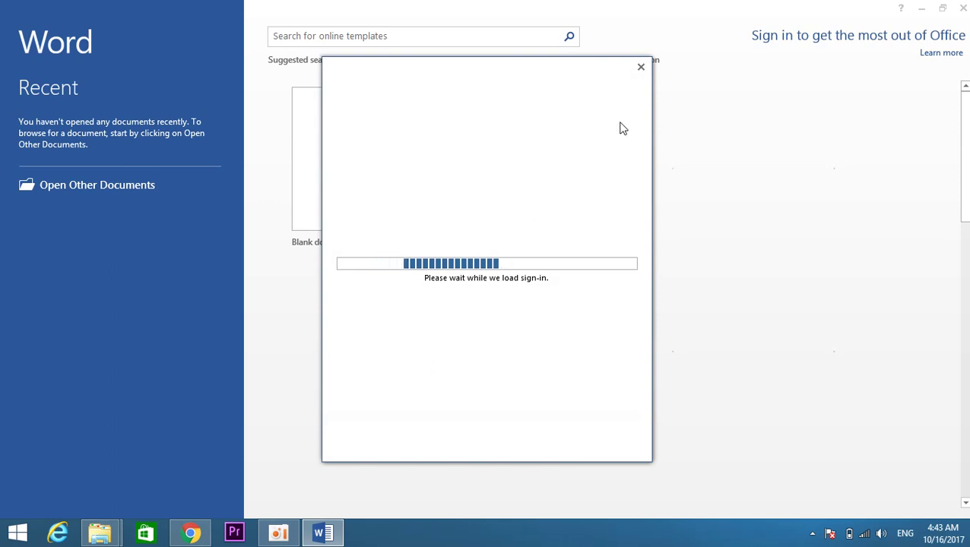
click(641, 67)
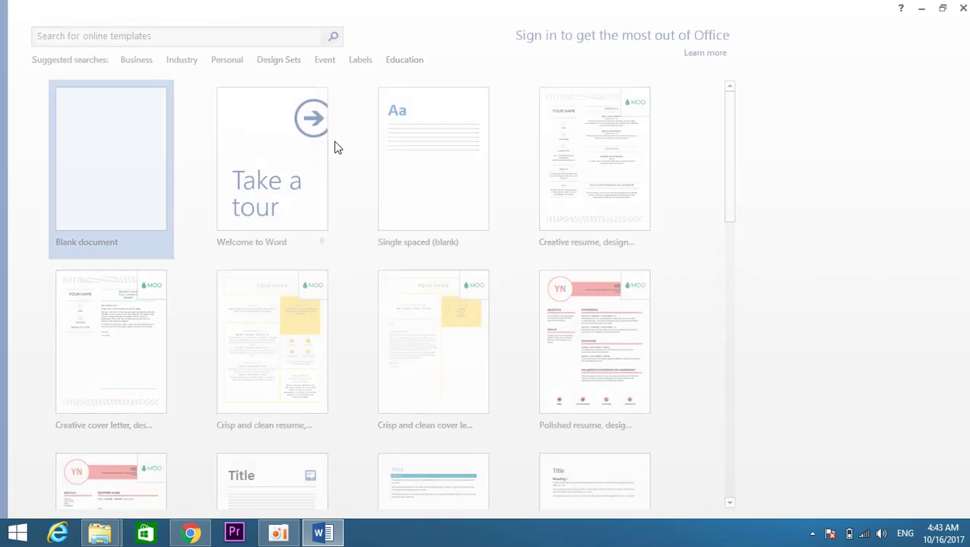
key(Return)
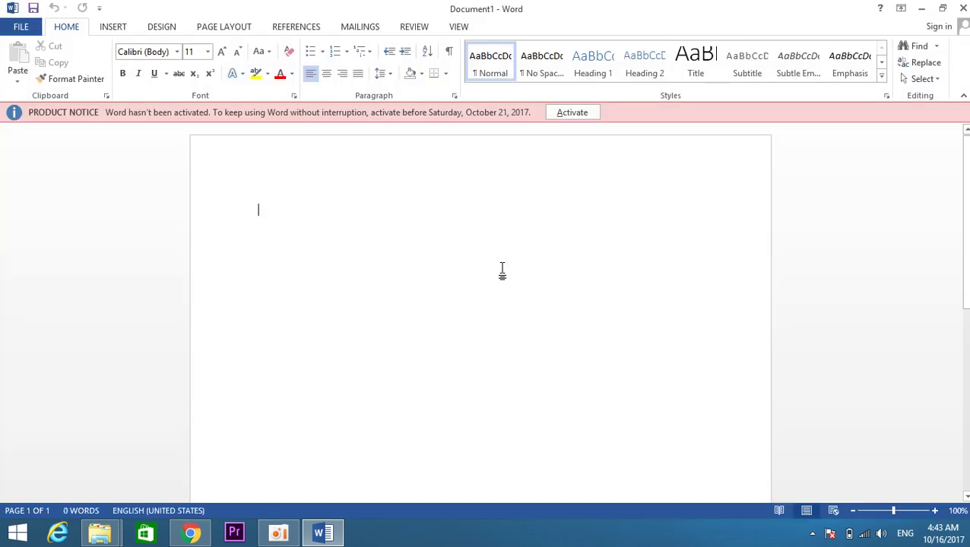
Type 'Thank you for watching', 'Next video i will show you' and 'How ot activate word excell', fixing typos
text(Th)
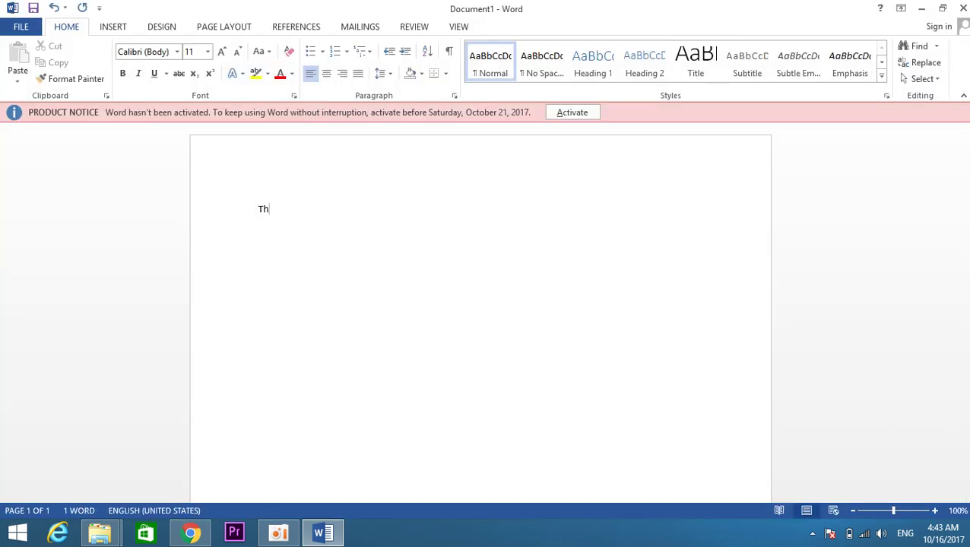
text(ank y)
text(ou )
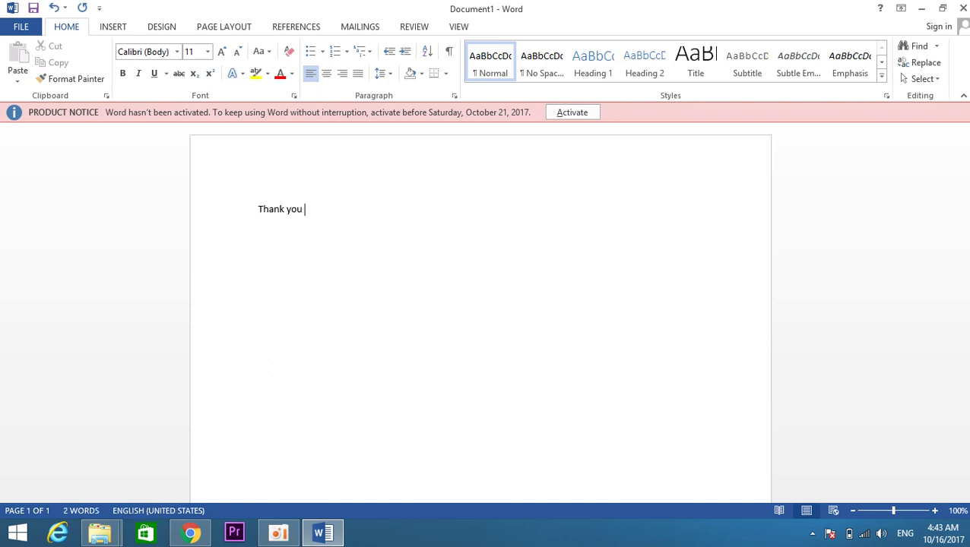
text(for )
text(wa)
text(tc)
text(hing )
text(nex)
text(t )
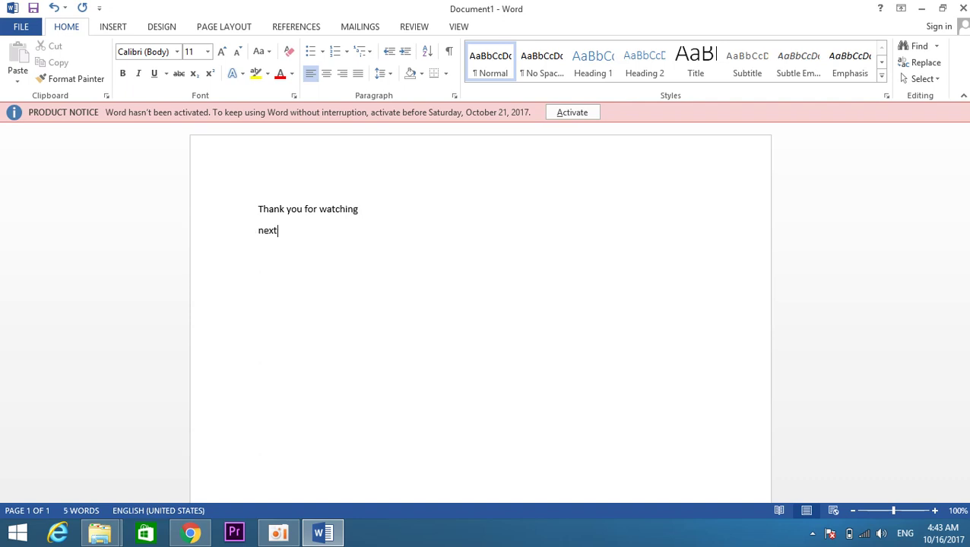
text(id)
text(eo )
text(i )
text(l)
key(BackSpace)
text(w)
text(ill ssho)
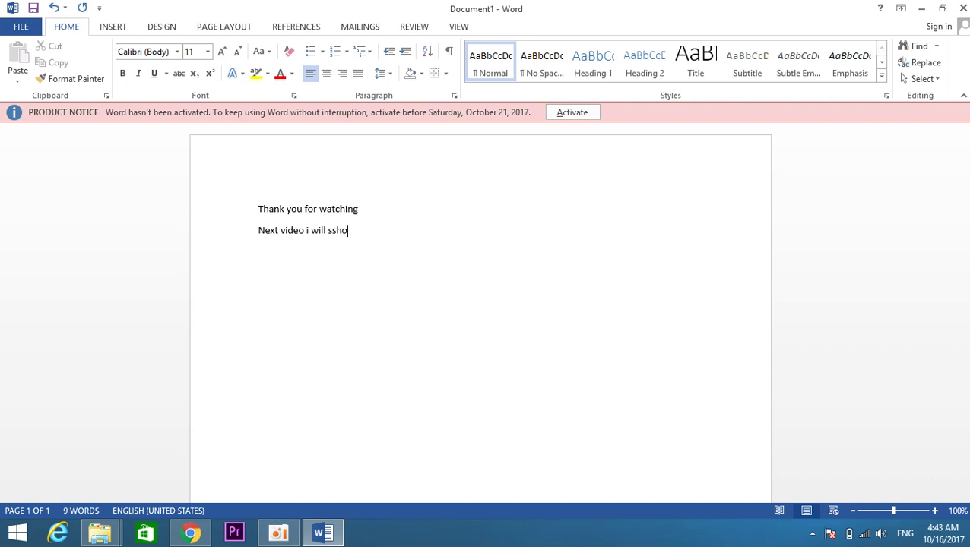
key(BackSpace)
key(BackSpace)
key(BackSpace)
text(how )
text(you)
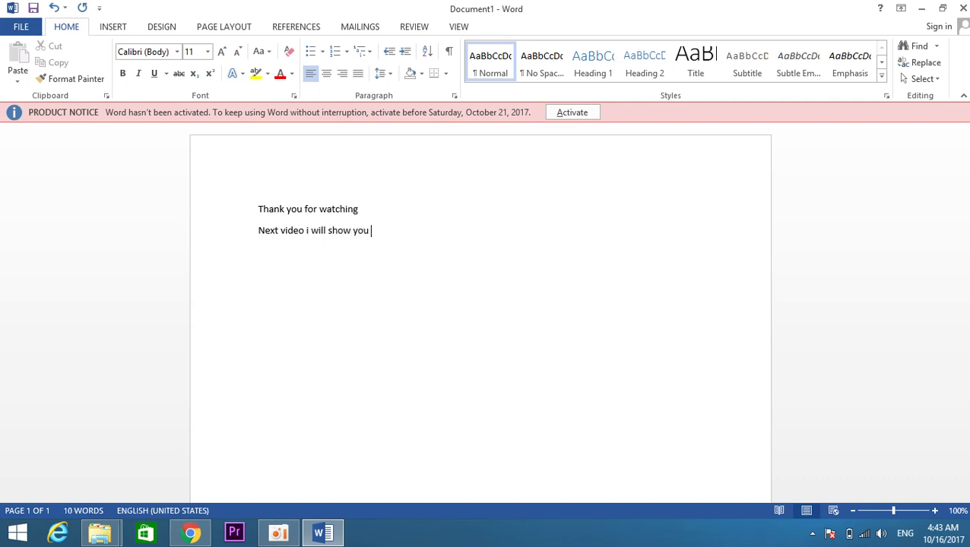
key(Return)
text(How)
text( ot )
text(ac)
text(ti)
text(v)
text(ate )
text(word )
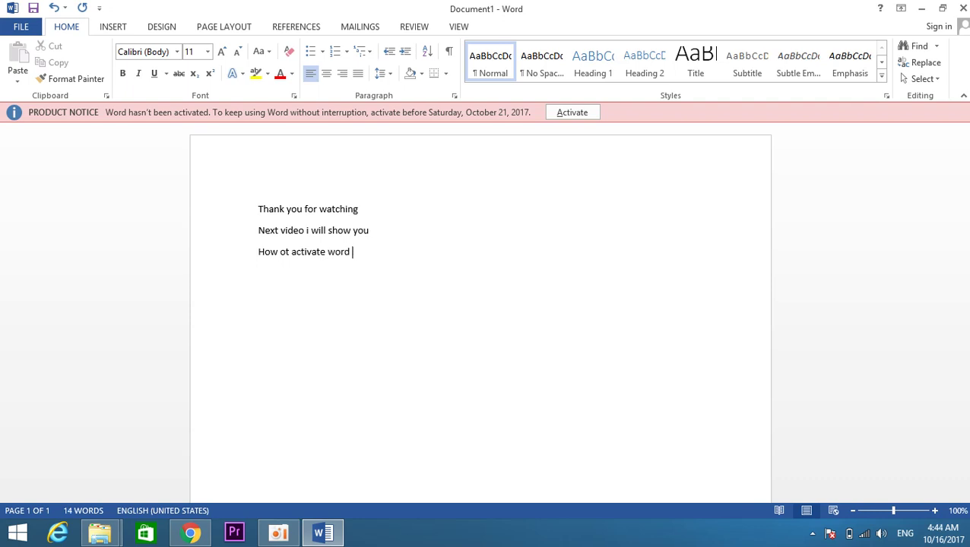
text(e)
text(xce)
text(ll)
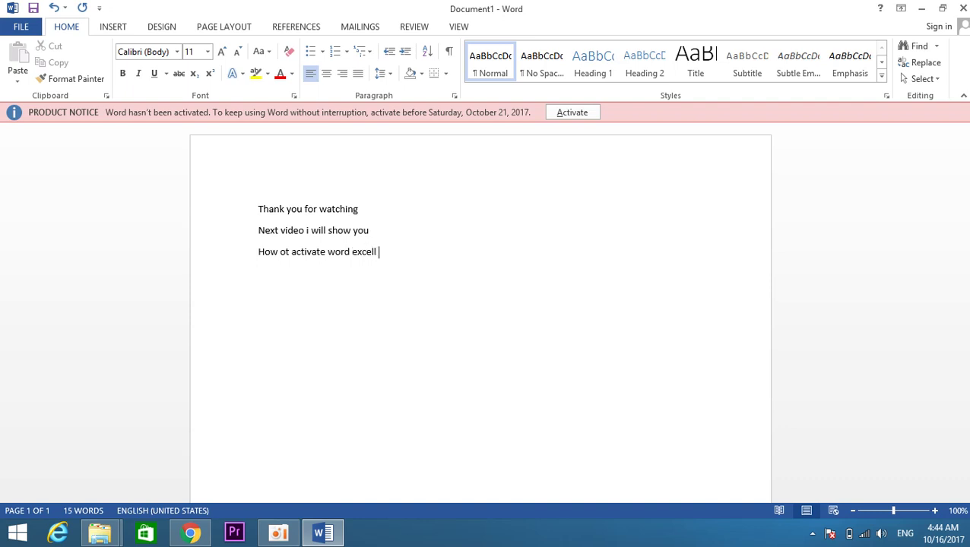